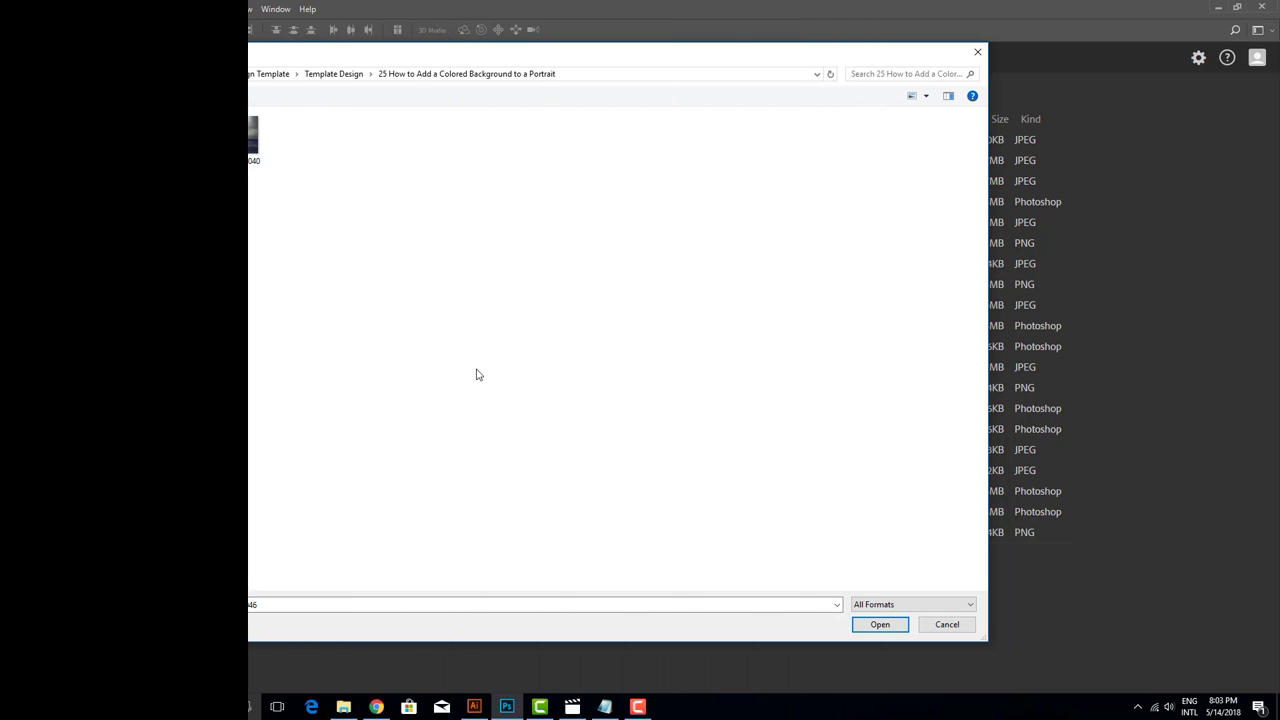
- Open the portrait Korean-Celebrities-Wallpapers-046.jpg as a document
left_click(870, 624)
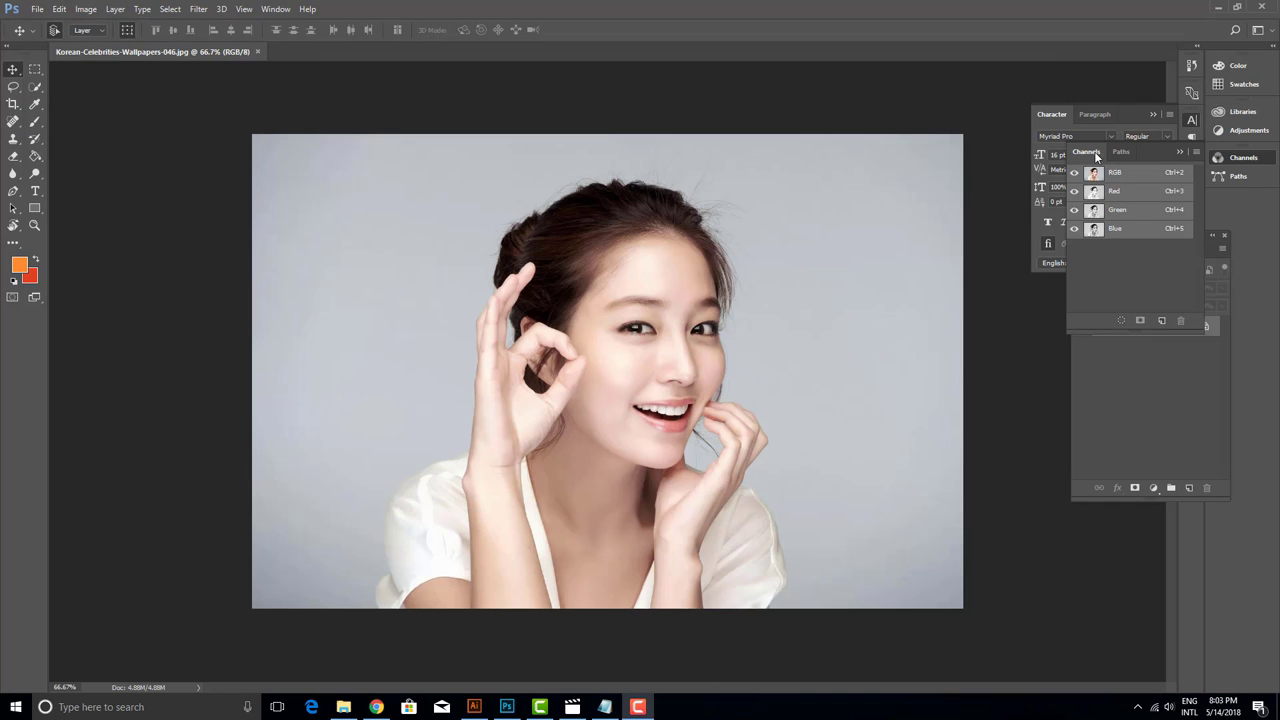
- Compare the Red, Green and Blue channels, then duplicate Blue as a Blue copy channel
left_click_drag(1096, 156, 1093, 155)
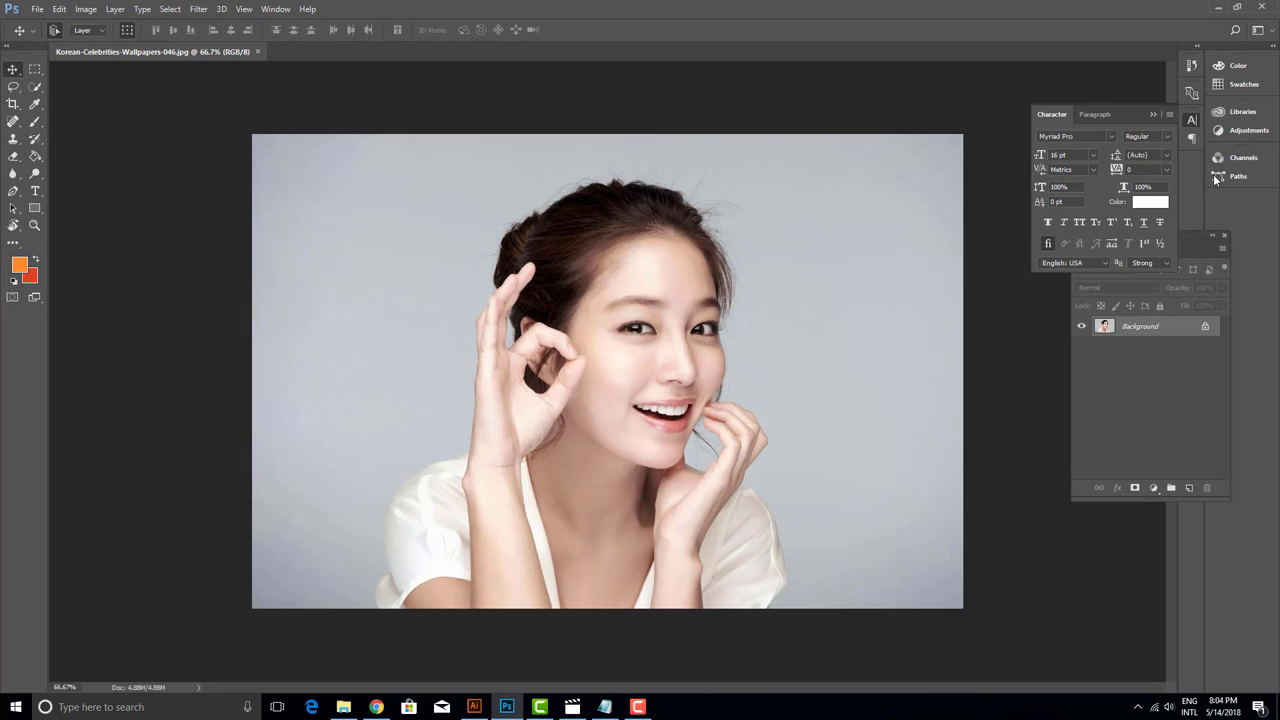
left_click(1236, 159)
left_click(1140, 230)
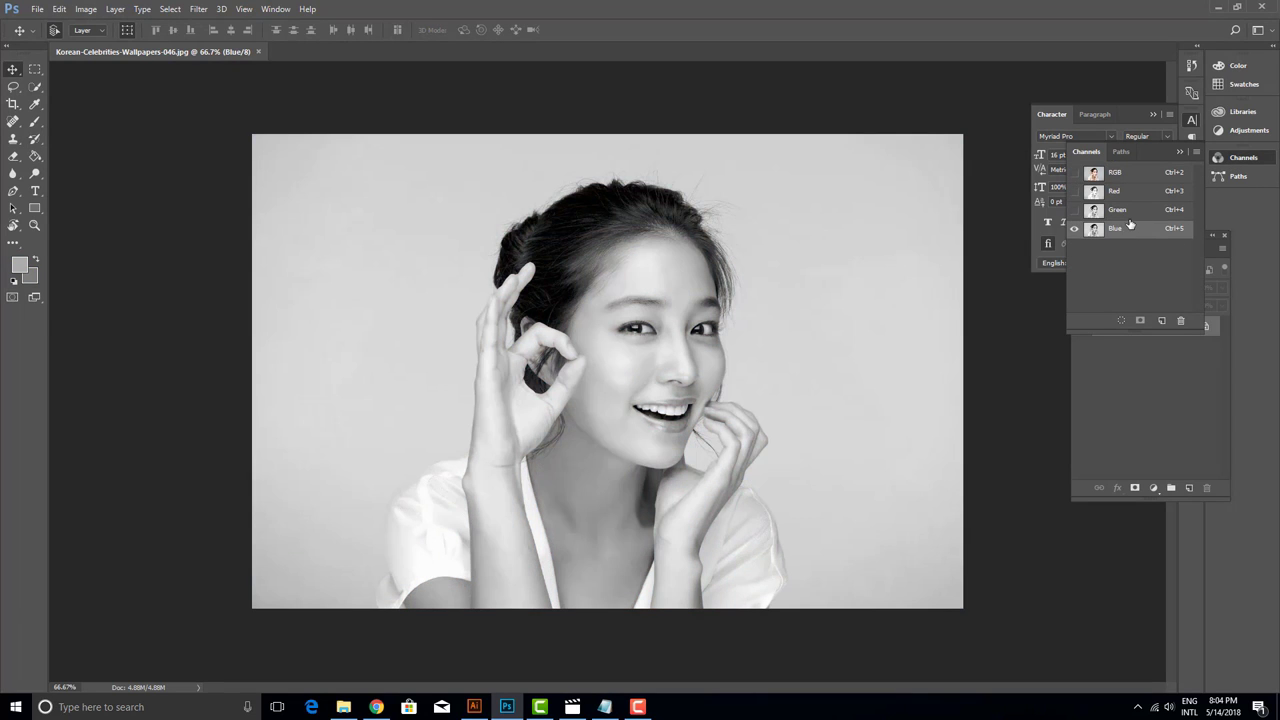
left_click(1126, 211)
left_click(1126, 190)
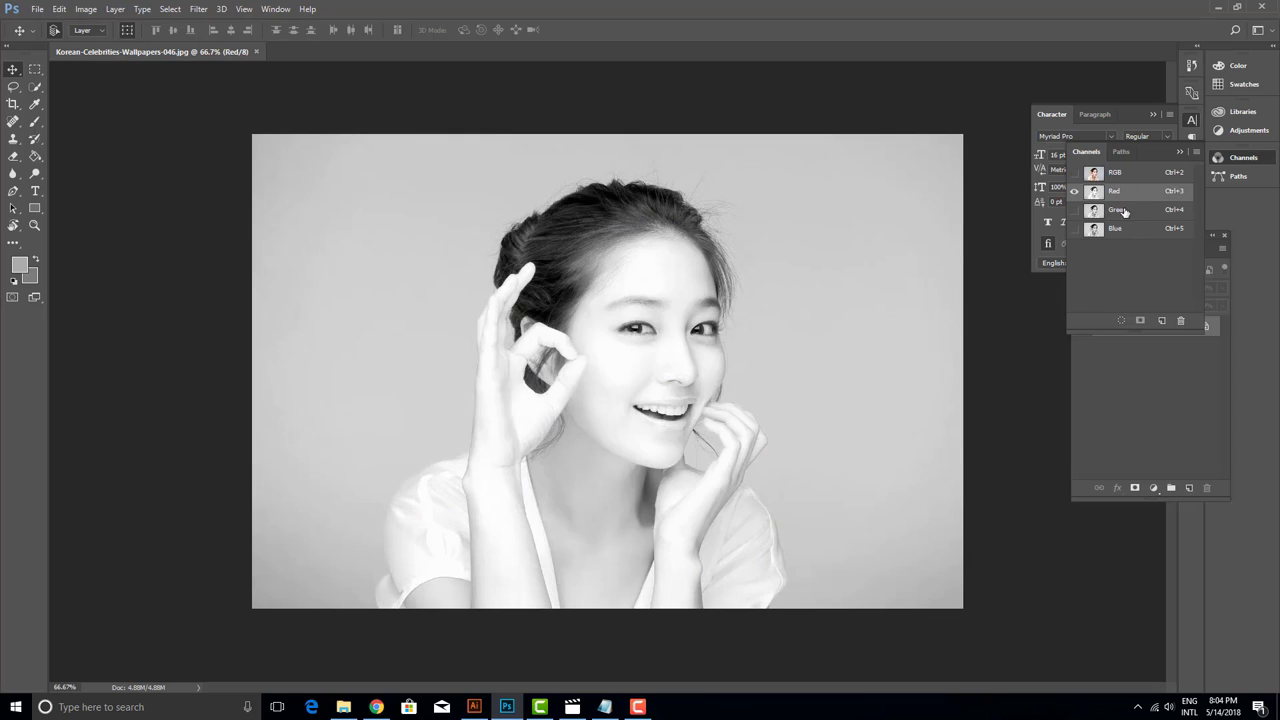
left_click(1119, 230)
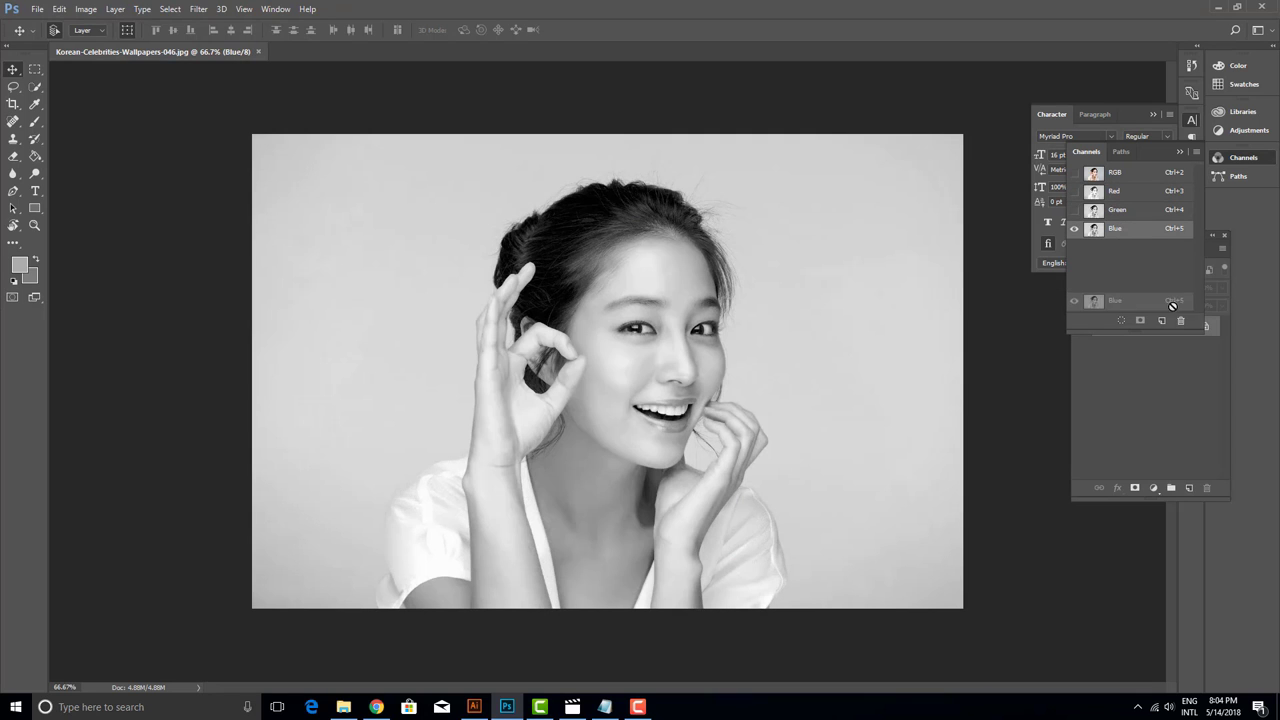
left_click_drag(1125, 230, 1161, 320)
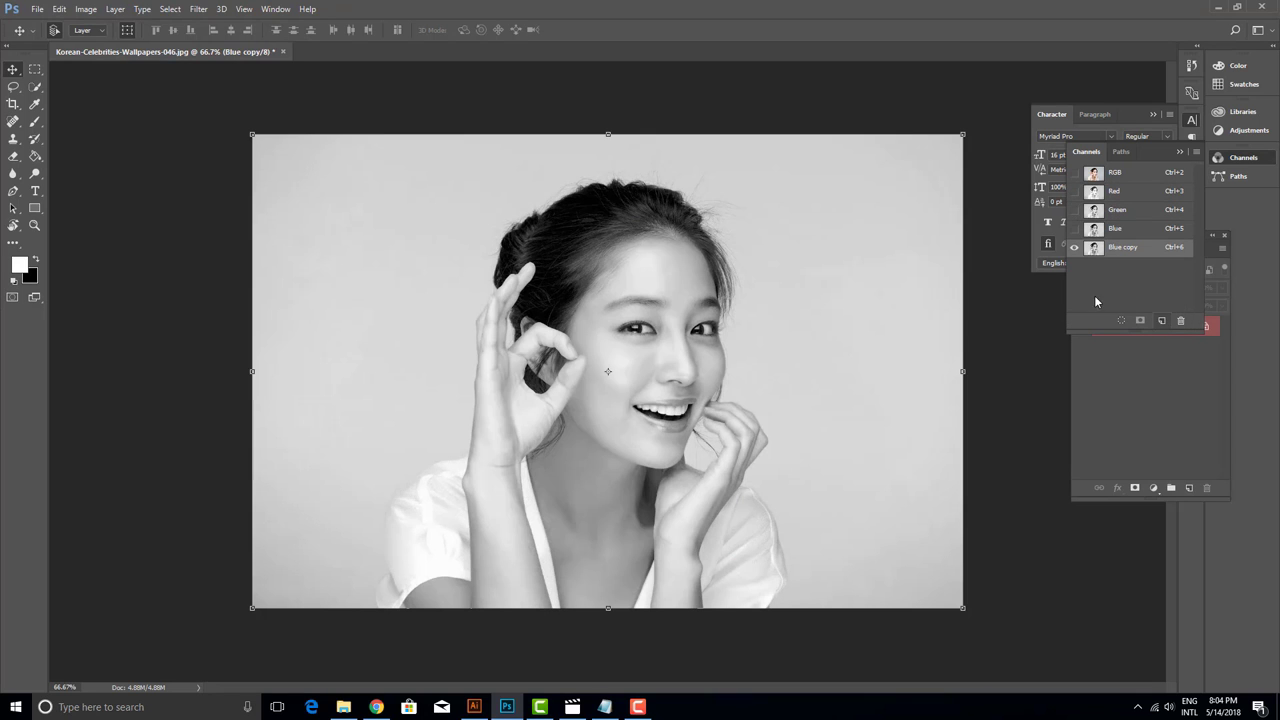
left_click(78, 10)
mouse_move(150, 42)
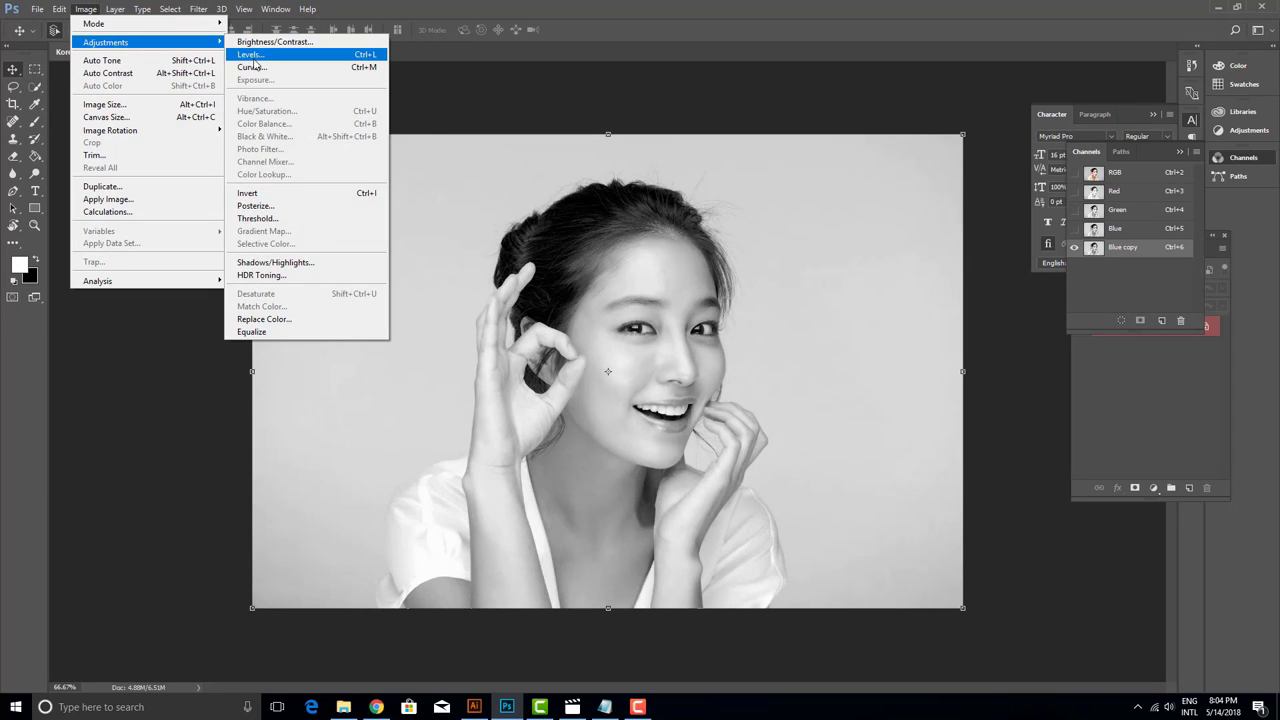
- Apply Levels to the Blue copy channel with input black 48, midtone 0.58 and white 250
left_click(254, 57)
key("alt")
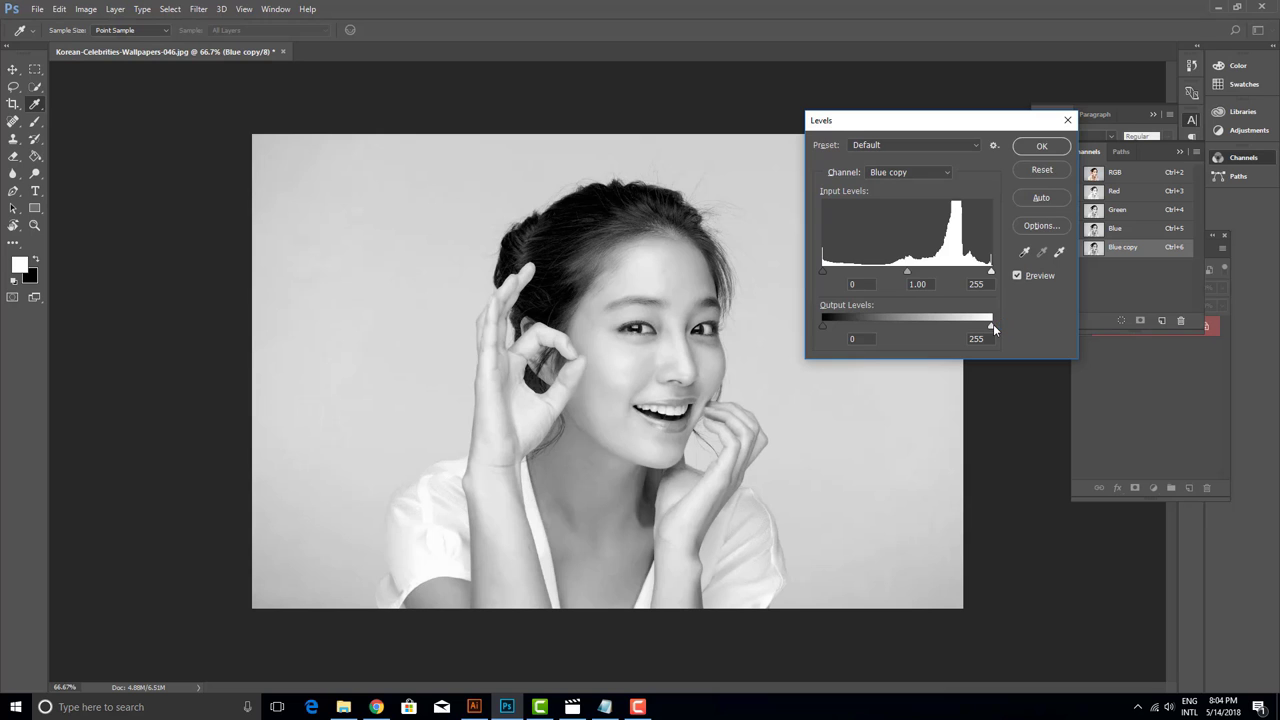
left_click_drag(991, 324, 987, 326)
mouse_move(987, 271)
left_mouse_down()
mouse_move(966, 271)
mouse_move(992, 275)
left_mouse_up()
left_click(991, 271)
left_click_drag(910, 271, 935, 271)
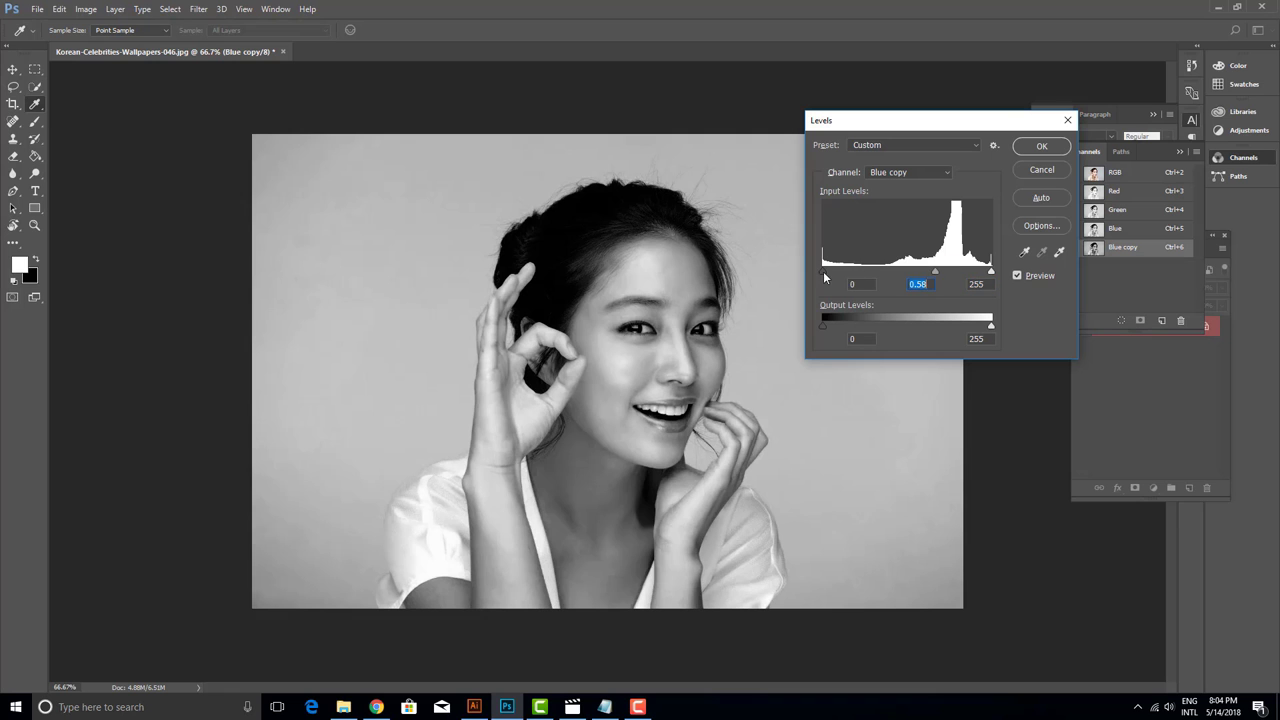
left_click_drag(824, 272, 858, 270)
mouse_move(992, 272)
left_mouse_down()
mouse_move(978, 272)
mouse_move(989, 272)
left_mouse_up()
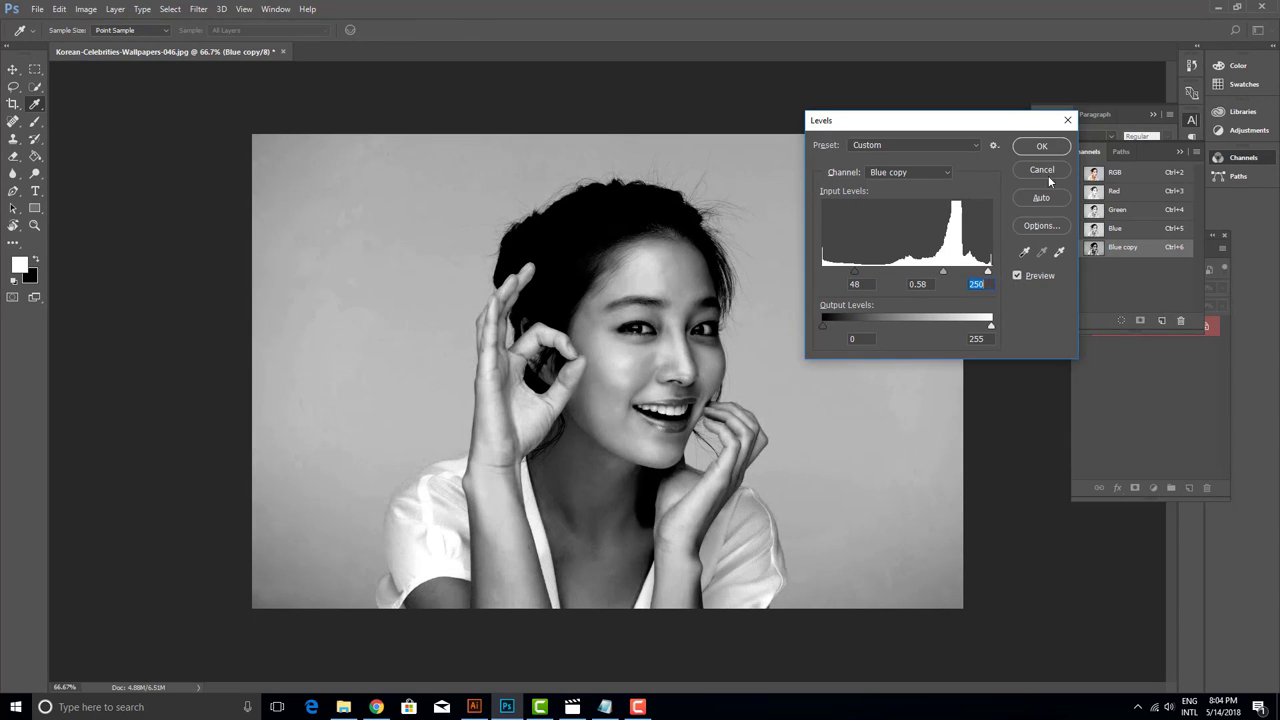
left_click(1041, 146)
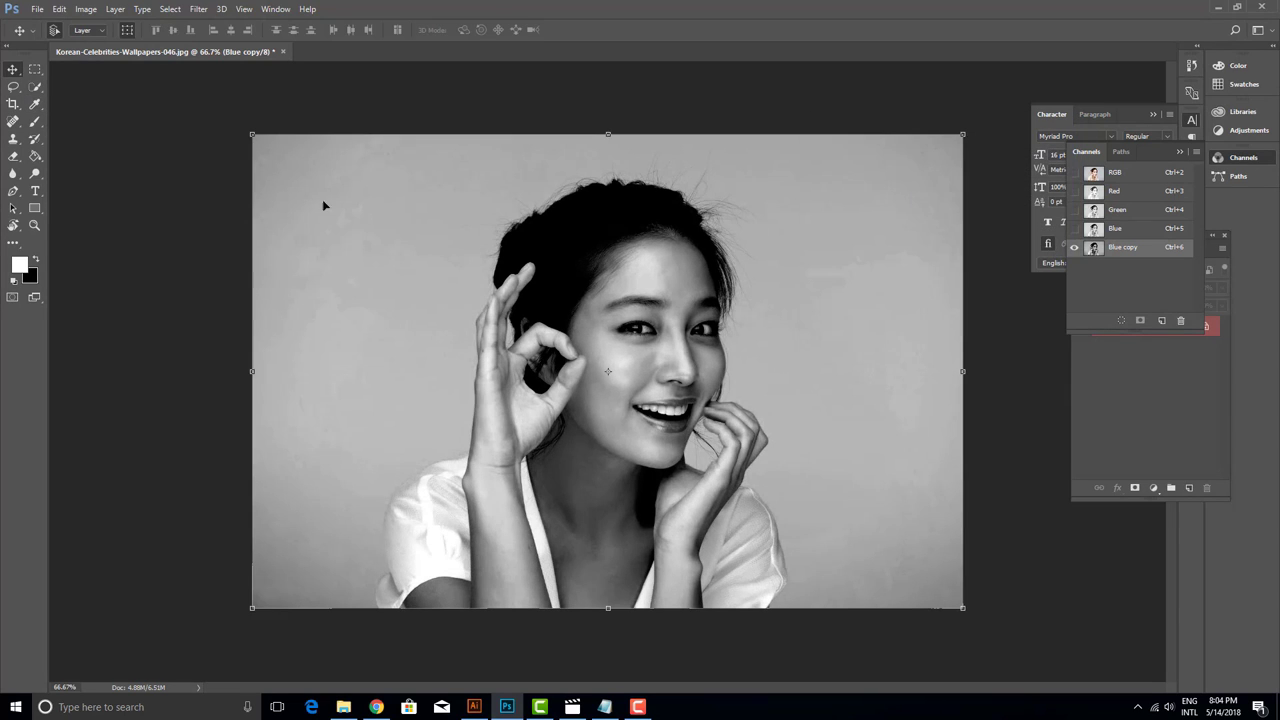
- Quick-select the woman's hair, face, neck and shoulders, Alt-subtracting stray background areas
left_click(33, 88)
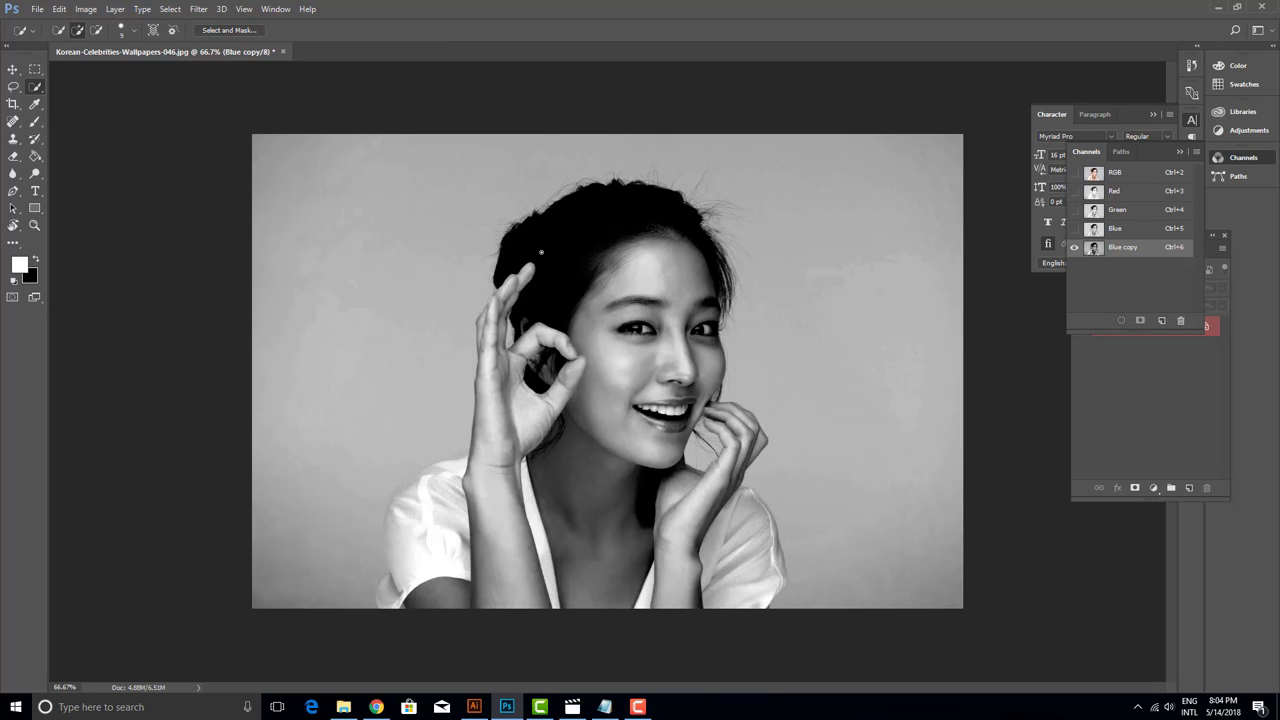
left_click(130, 30)
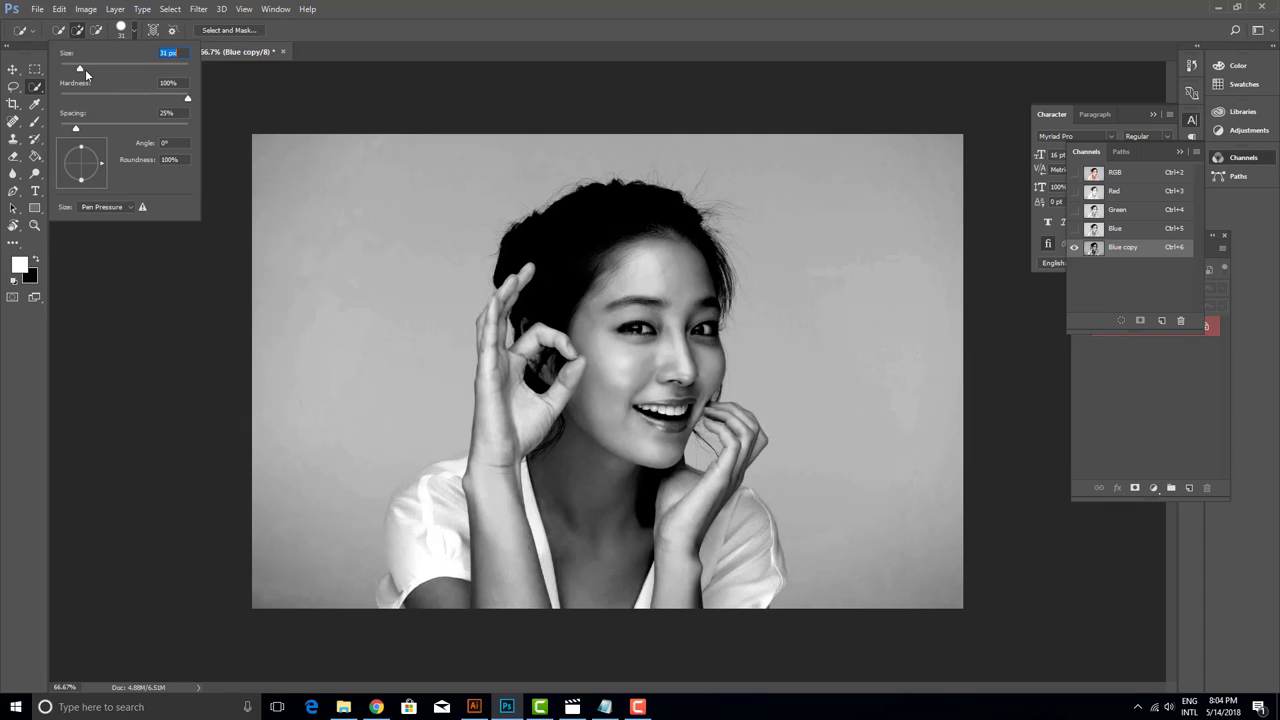
key("Return")
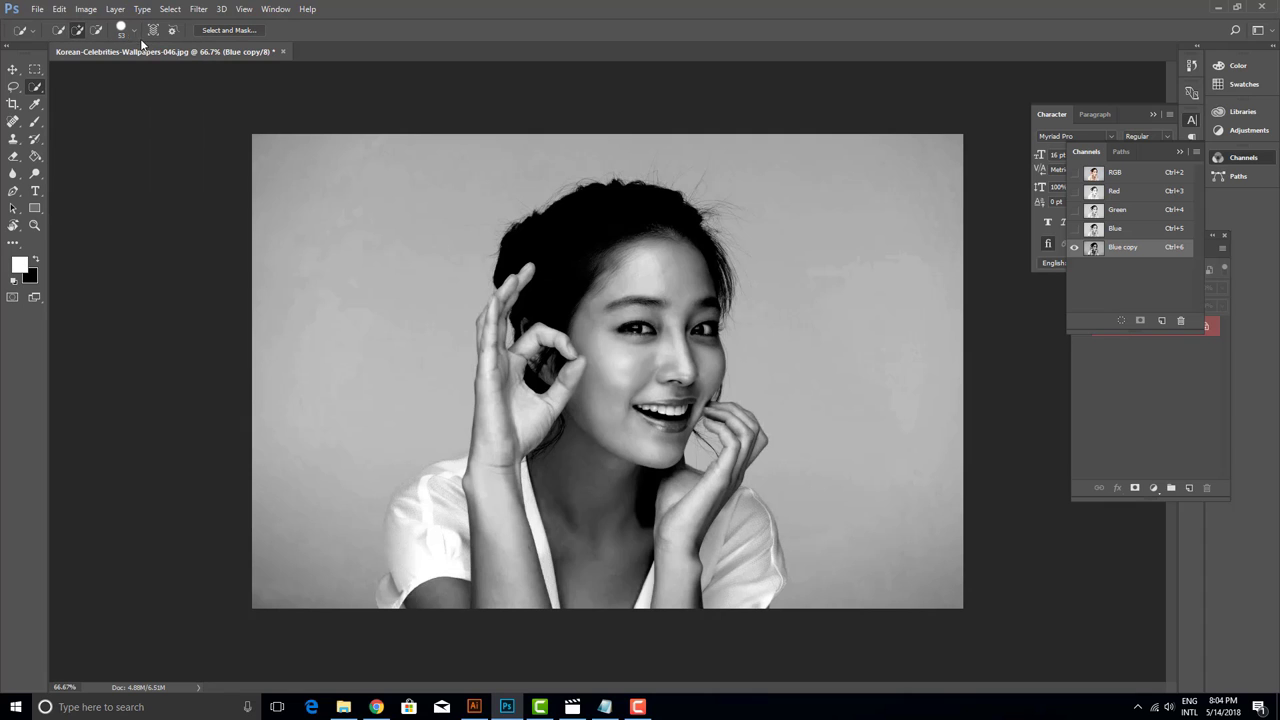
mouse_move(531, 253)
left_mouse_down()
mouse_move(543, 382)
mouse_move(390, 592)
mouse_move(401, 528)
mouse_move(444, 478)
mouse_move(397, 531)
mouse_move(366, 531)
mouse_move(374, 561)
left_mouse_up()
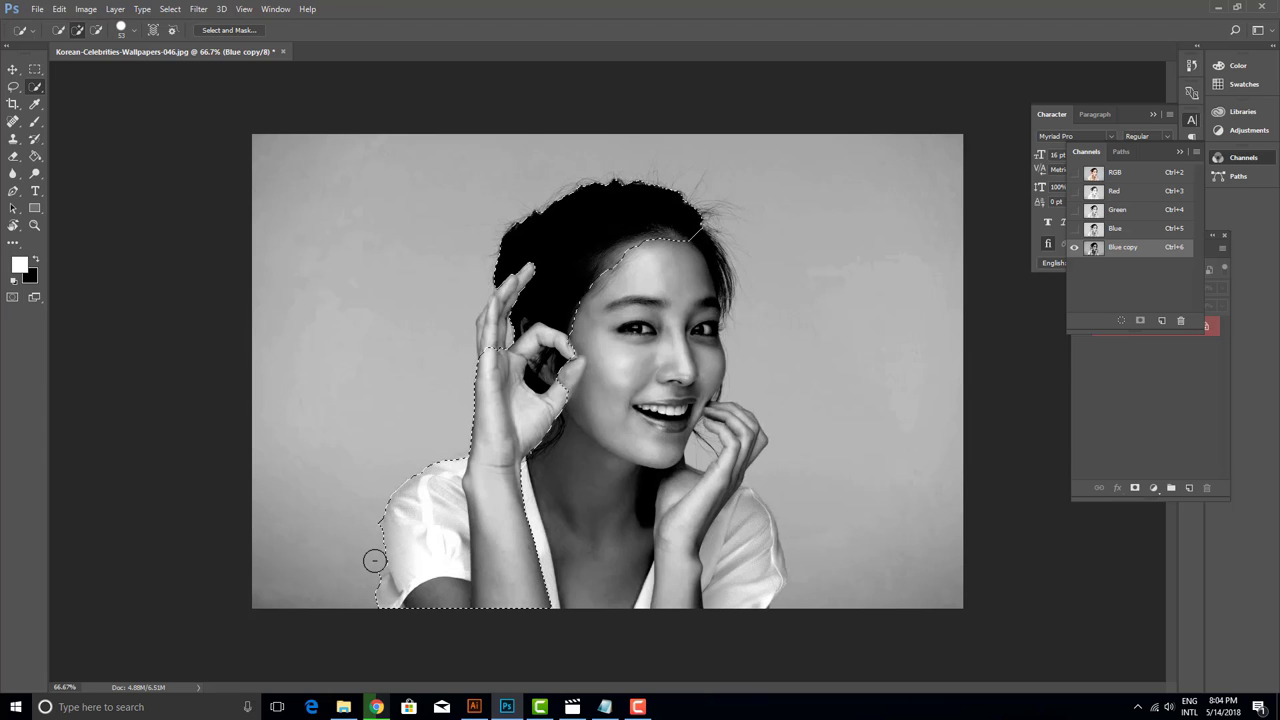
key("alt")
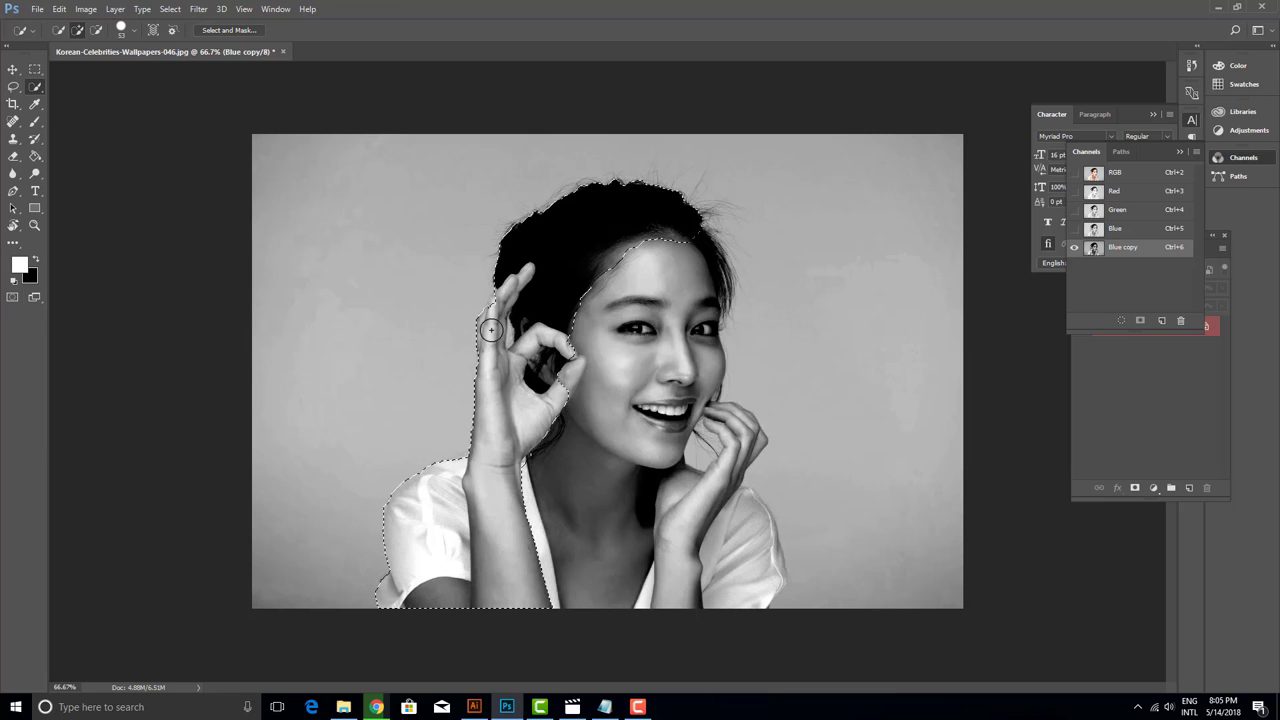
mouse_move(521, 276)
left_mouse_down()
mouse_move(691, 354)
mouse_move(755, 560)
left_mouse_up()
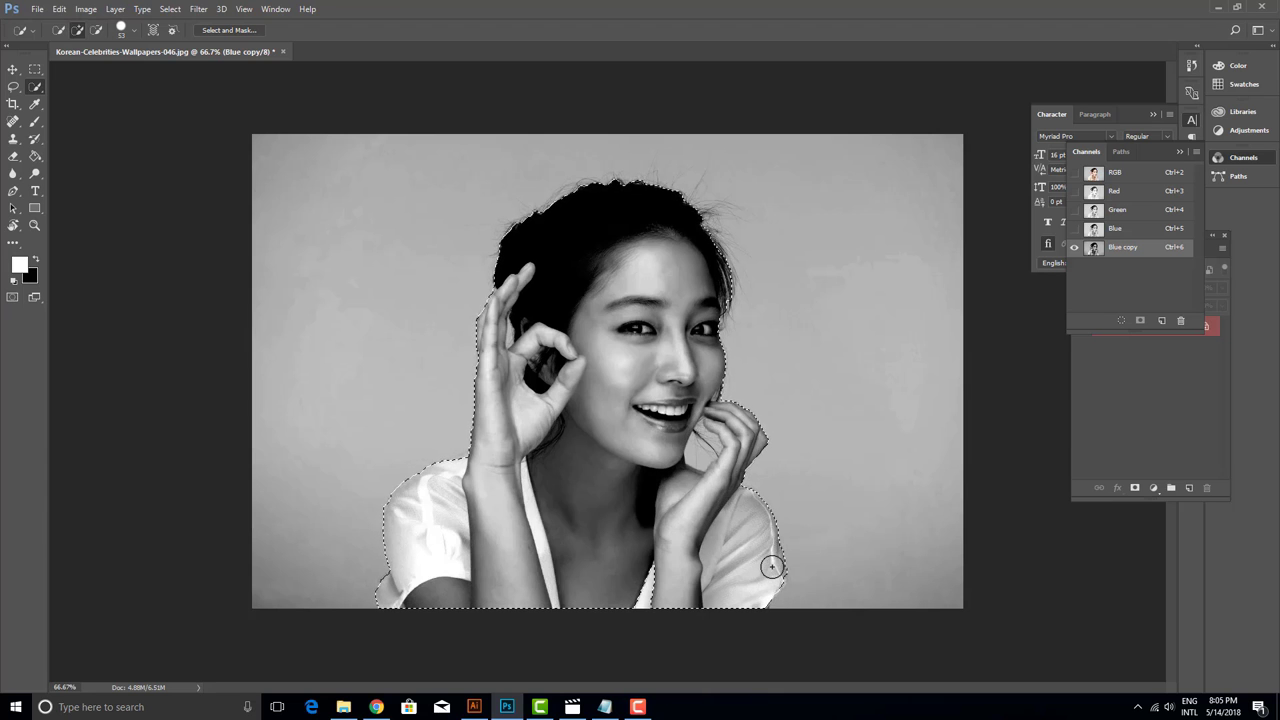
left_click_drag(771, 583, 714, 601)
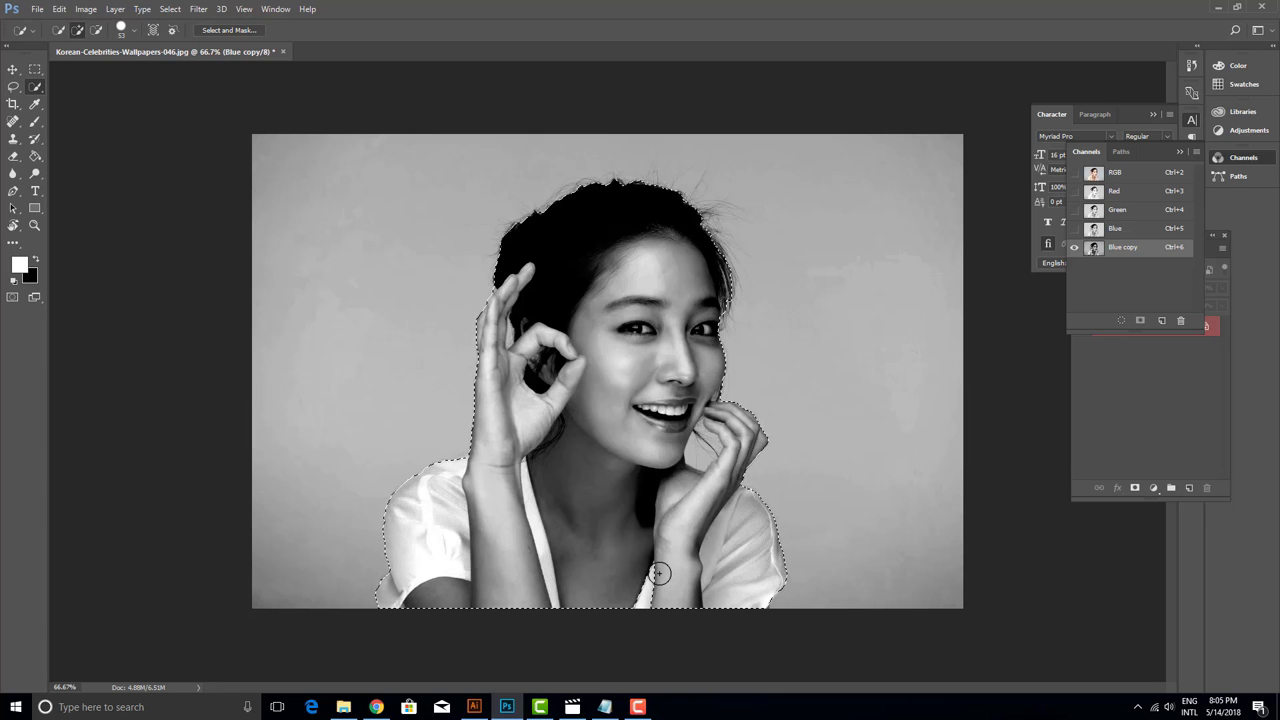
scroll(713, 497, "up", 1, "alt")
- Zoom in and refine the selection beside the loose hair strands with a smaller brush
scroll(713, 497, "up", 3, "alt")
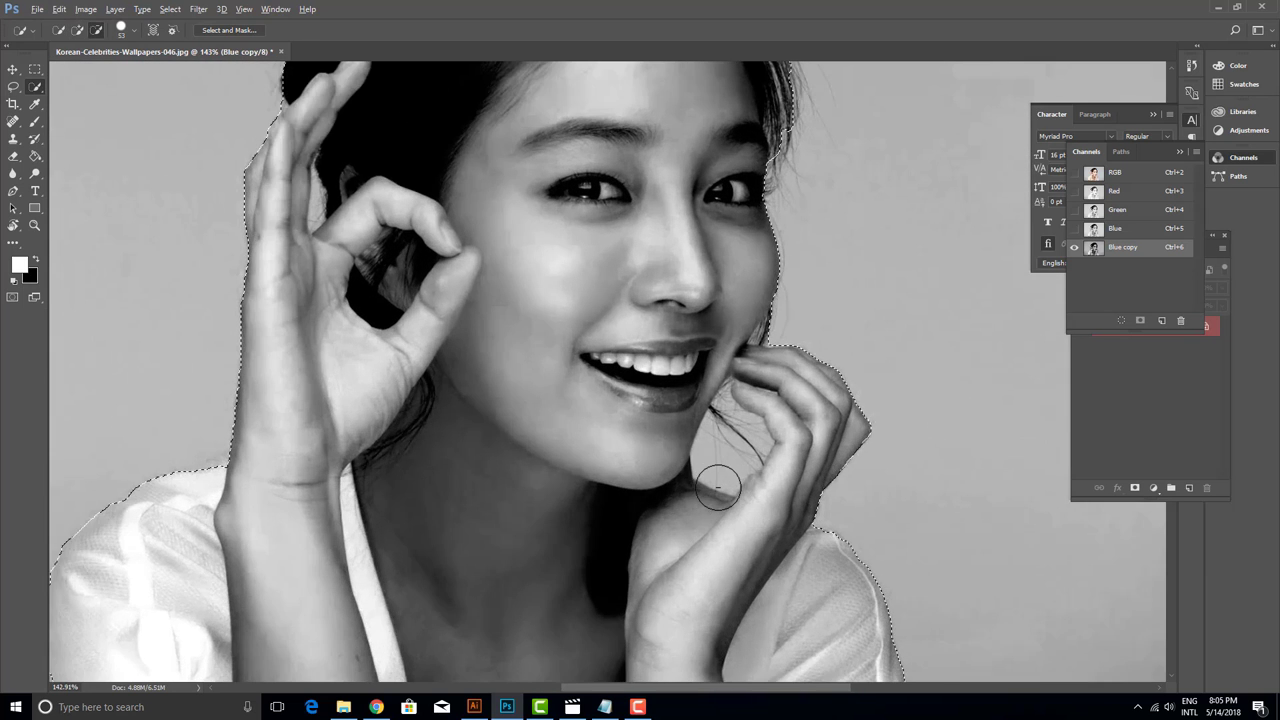
scroll(690, 440, "up", 2, "alt")
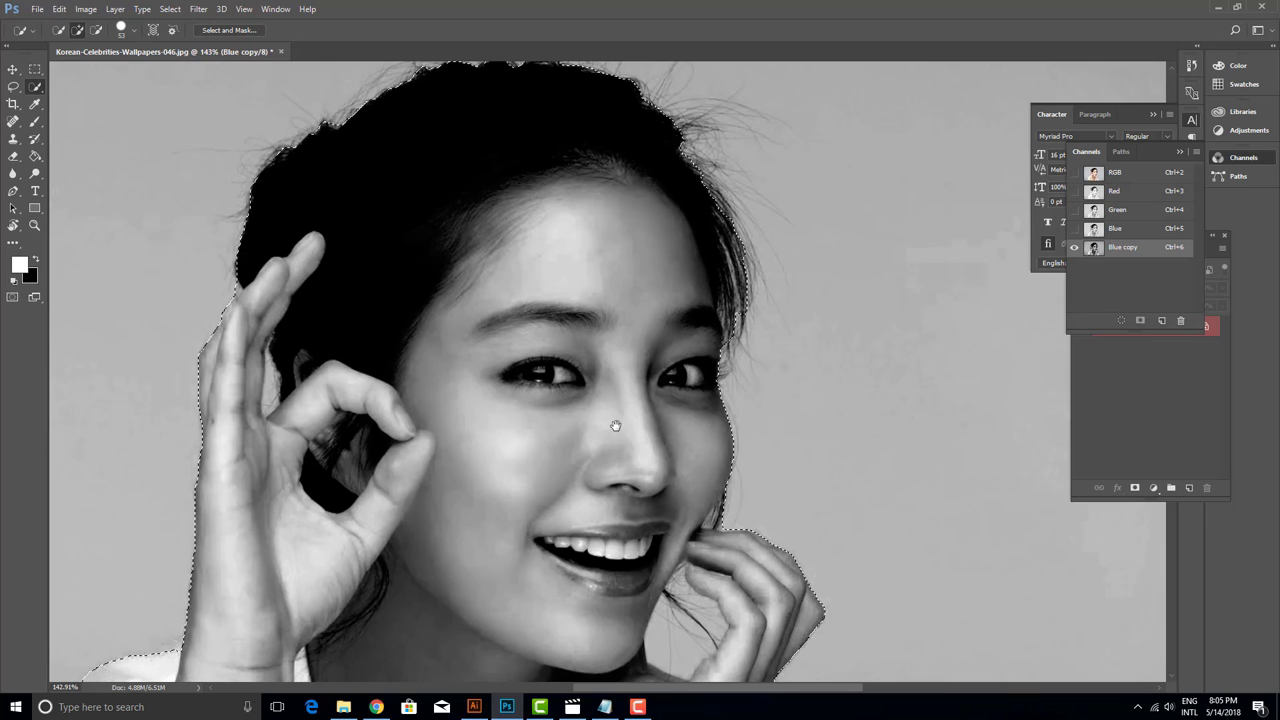
scroll(610, 425, "up", 2, "alt")
scroll(660, 470, "up", 2, "alt")
scroll(710, 535, "up", 2, "alt")
mouse_move(715, 560)
left_mouse_down()
mouse_move(653, 365)
mouse_move(657, 391)
mouse_move(677, 371)
left_mouse_up()
left_click(653, 365)
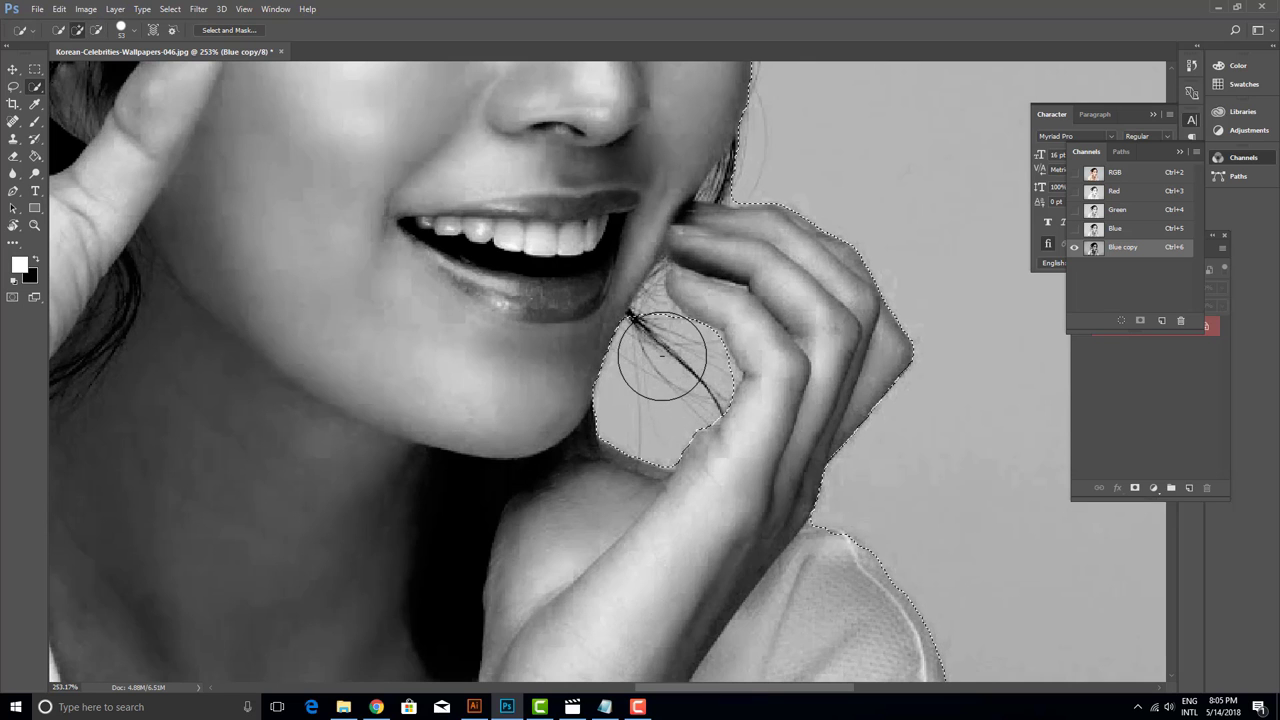
key("bracketleft")
key("bracketleft")
key("bracketleft")
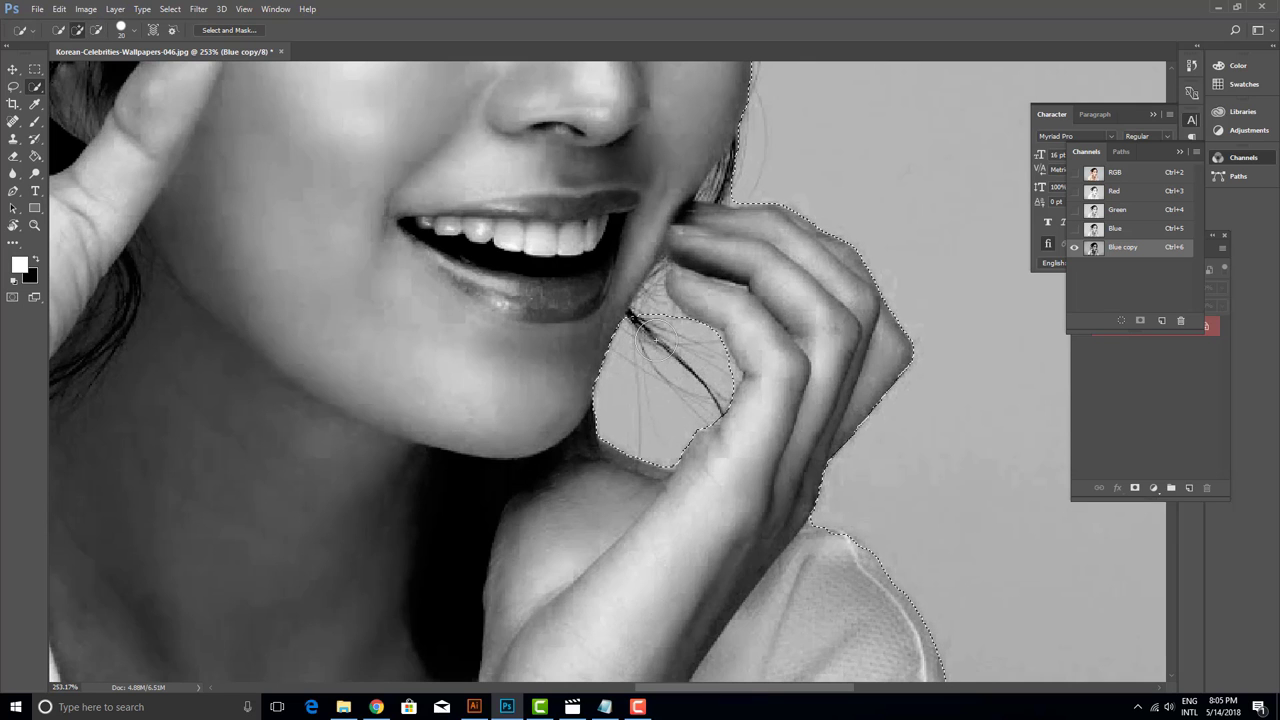
key("alt")
key("alt")
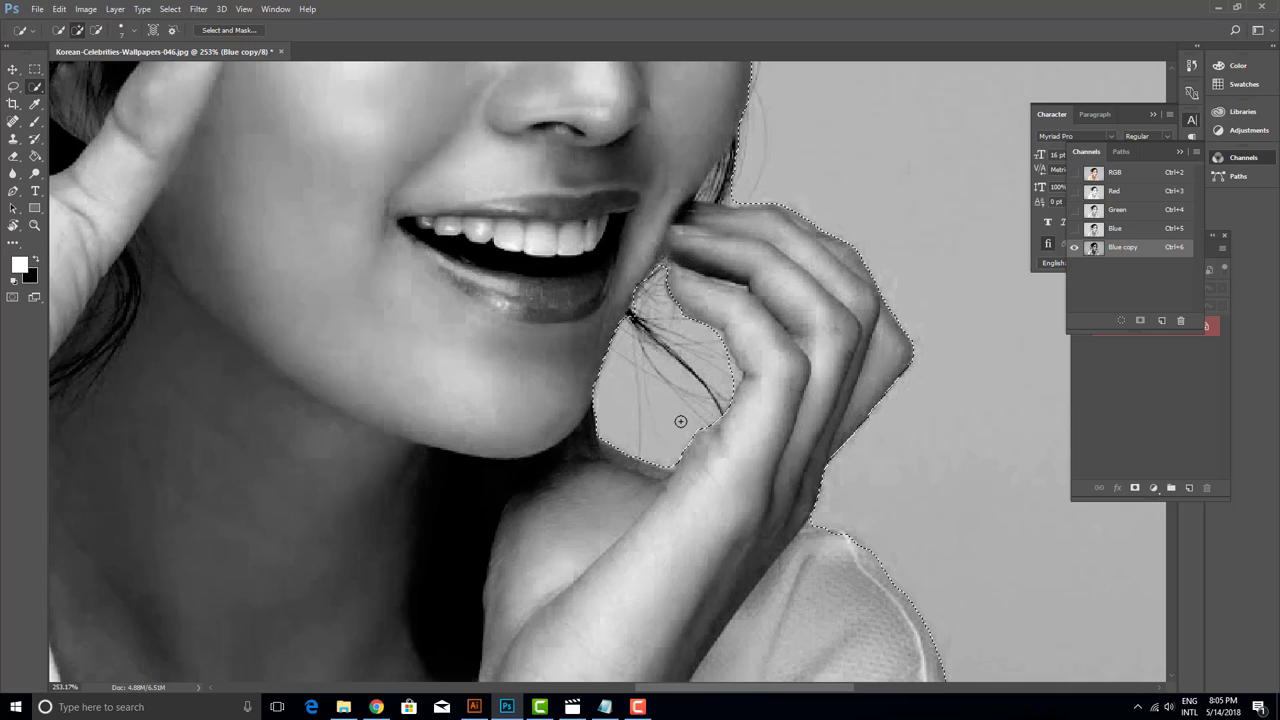
key("alt")
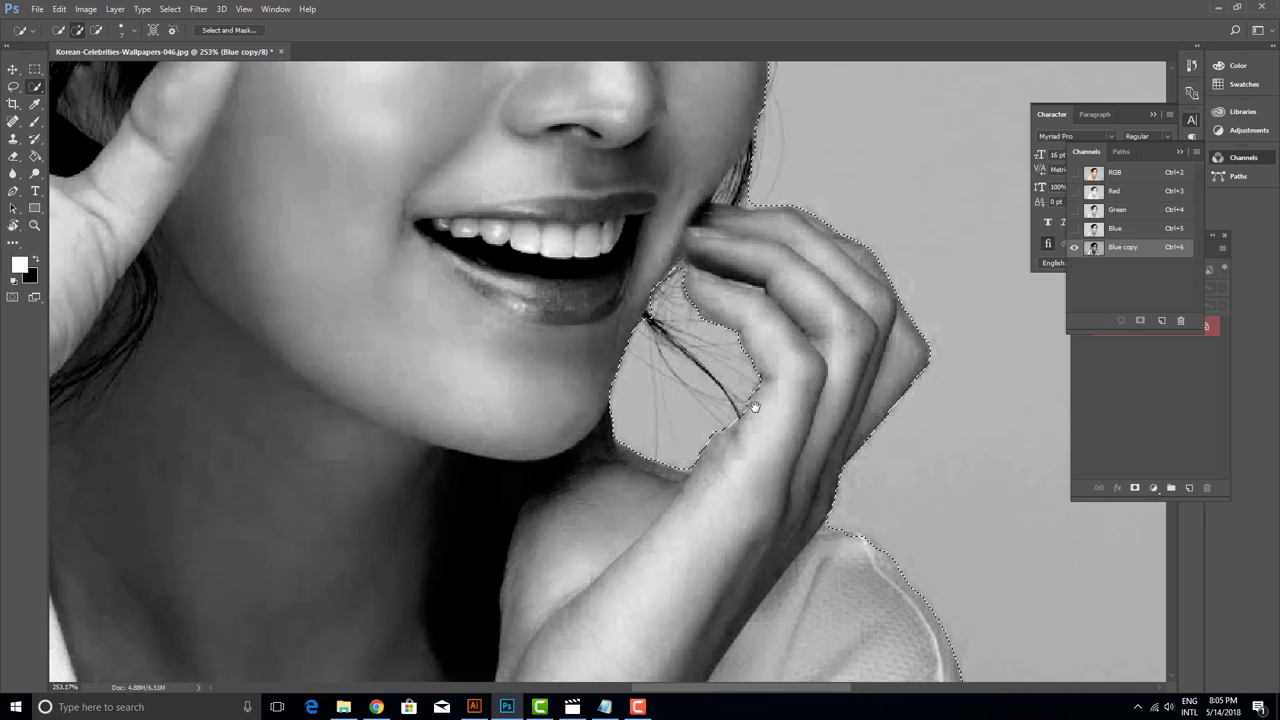
- Remove the background between the raised fingers and tighten the edge along her finger
left_click_drag(736, 378, 494, 459)
scroll(494, 459, "down", 3)
scroll(520, 423, "up", 4)
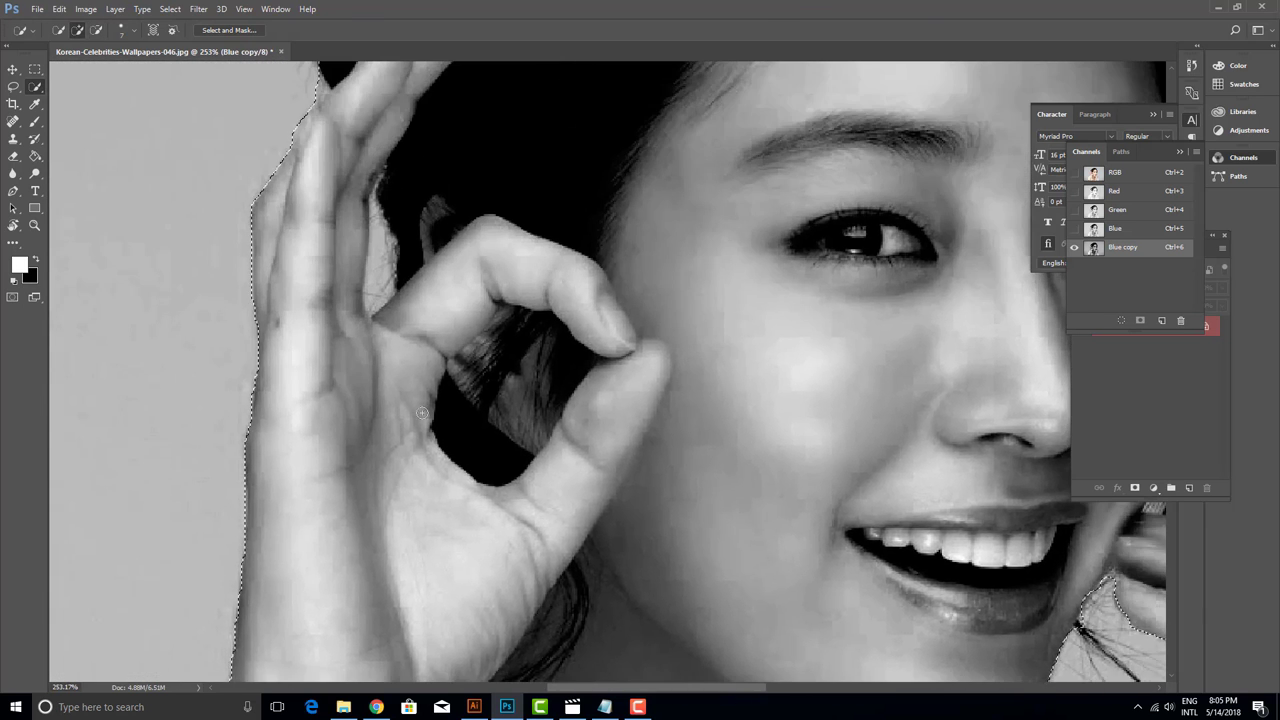
key("alt")
mouse_move(382, 230)
left_mouse_down()
mouse_move(373, 304)
mouse_move(372, 206)
mouse_move(390, 268)
mouse_move(365, 195)
mouse_move(373, 206)
left_mouse_up()
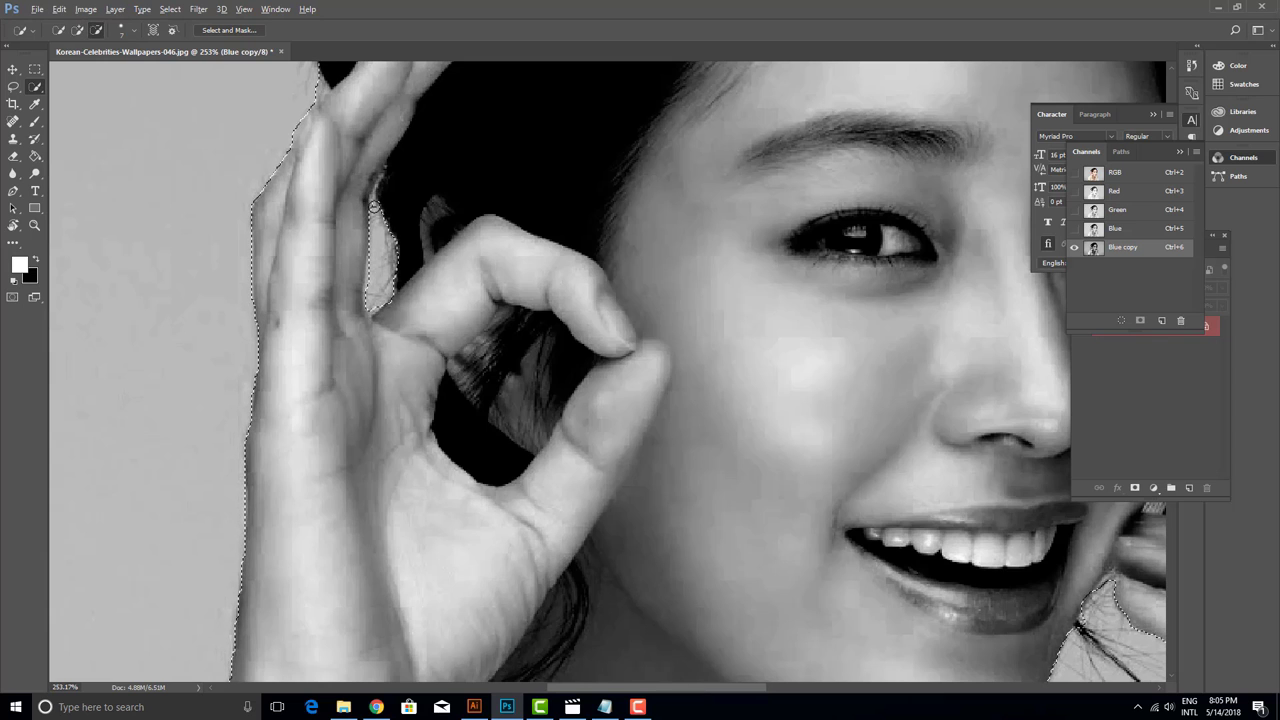
scroll(385, 298, "down", 3)
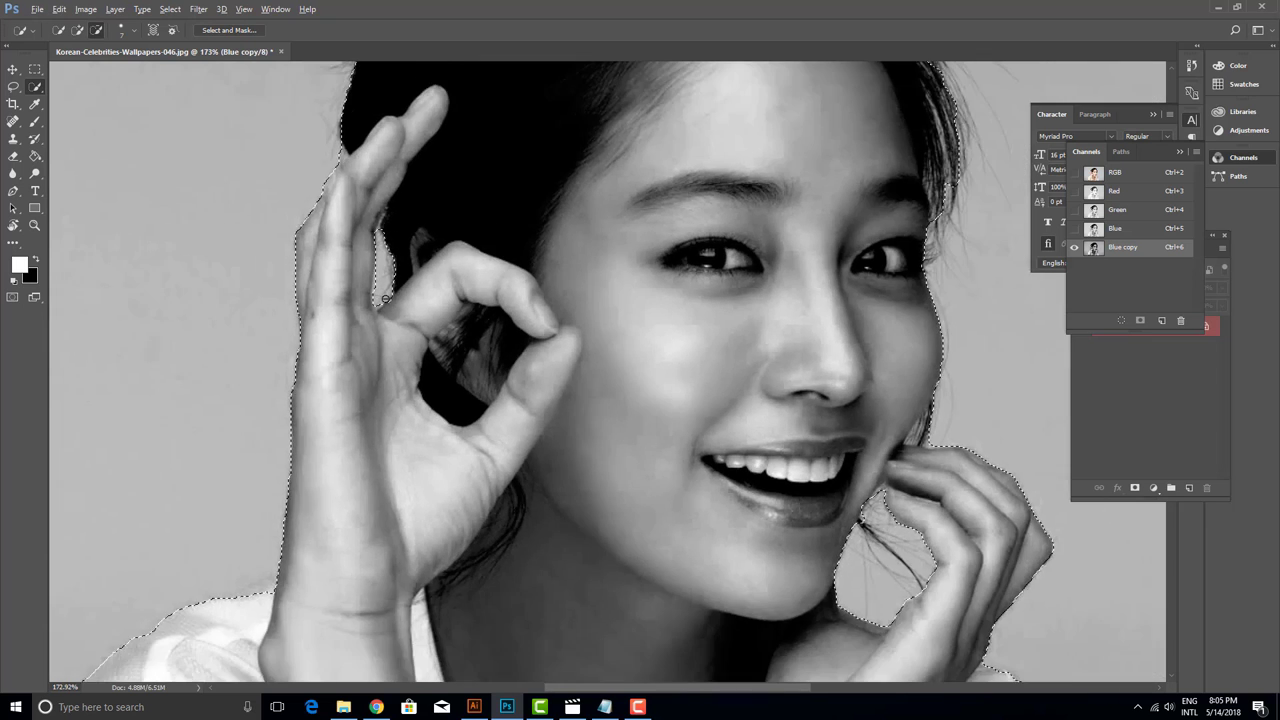
scroll(385, 298, "down", 3)
scroll(398, 285, "down", 2)
scroll(398, 285, "up", 3)
scroll(475, 284, "up", 2)
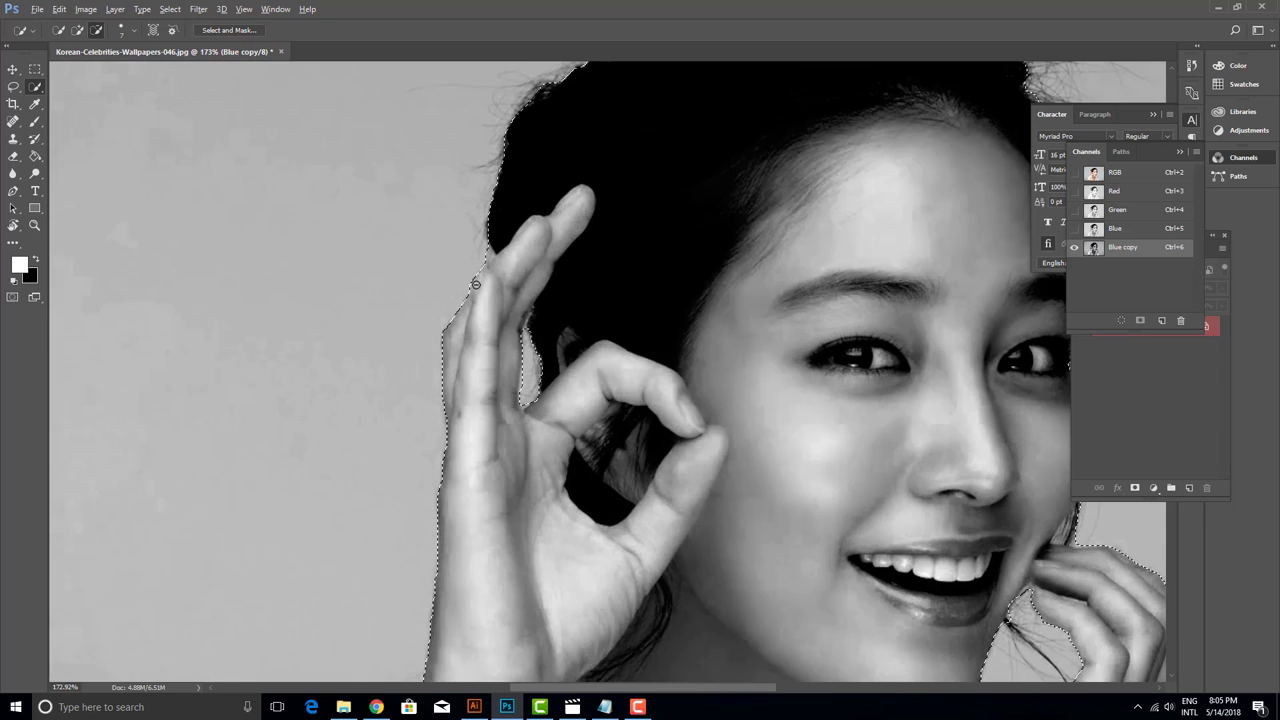
left_click_drag(475, 284, 489, 252)
scroll(572, 390, "down", 4)
scroll(572, 390, "down", 2)
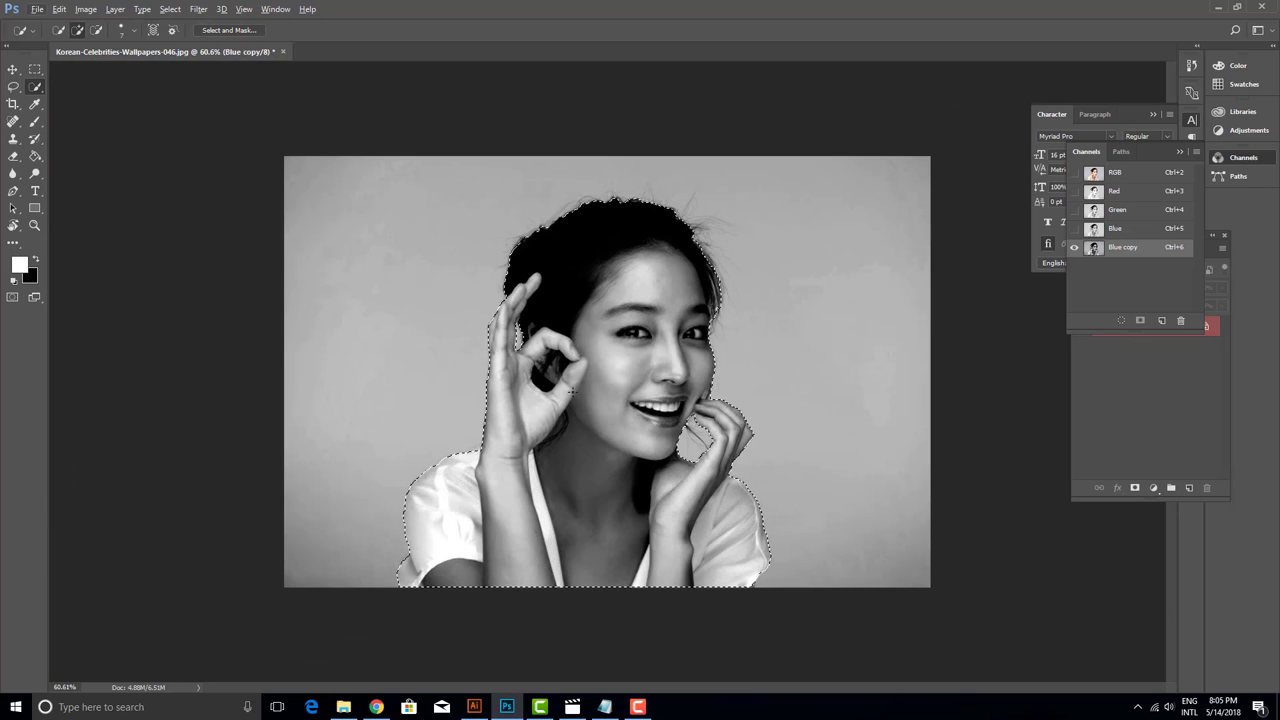
- Mask out the grey background on Layer 0 from the RGB selection and enter Select and Mask
left_click(1117, 174)
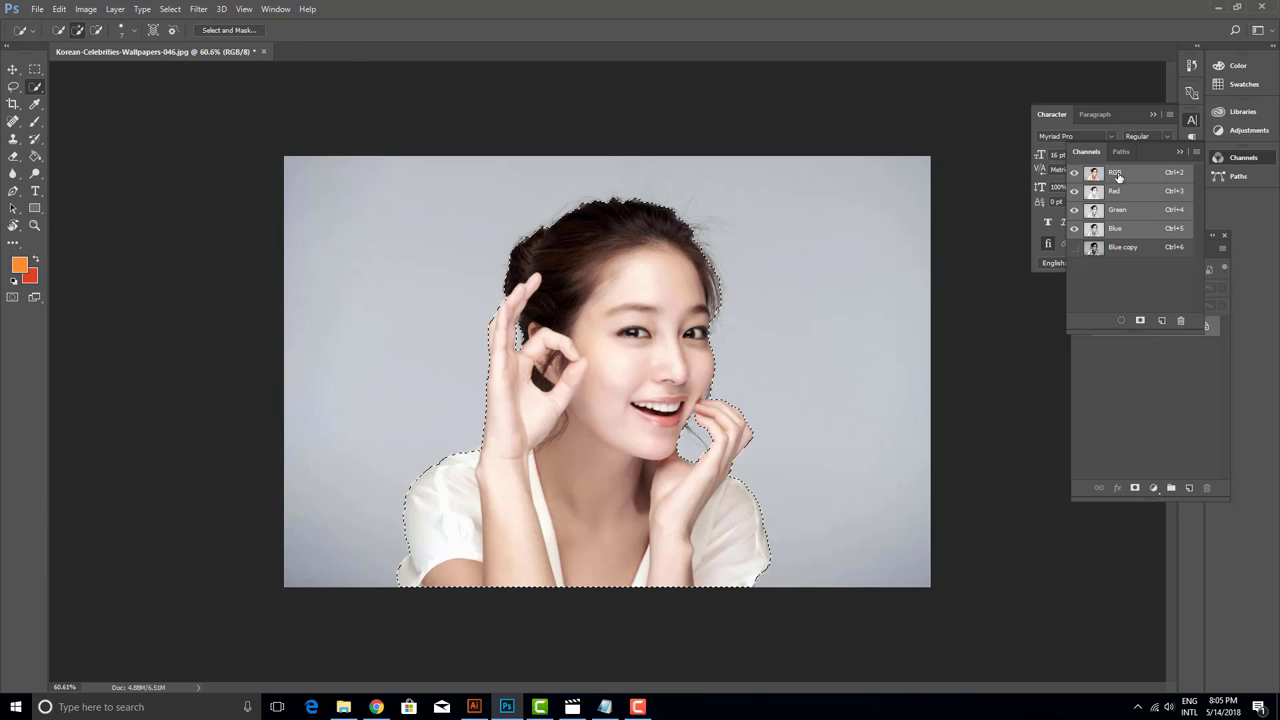
left_click(1154, 383)
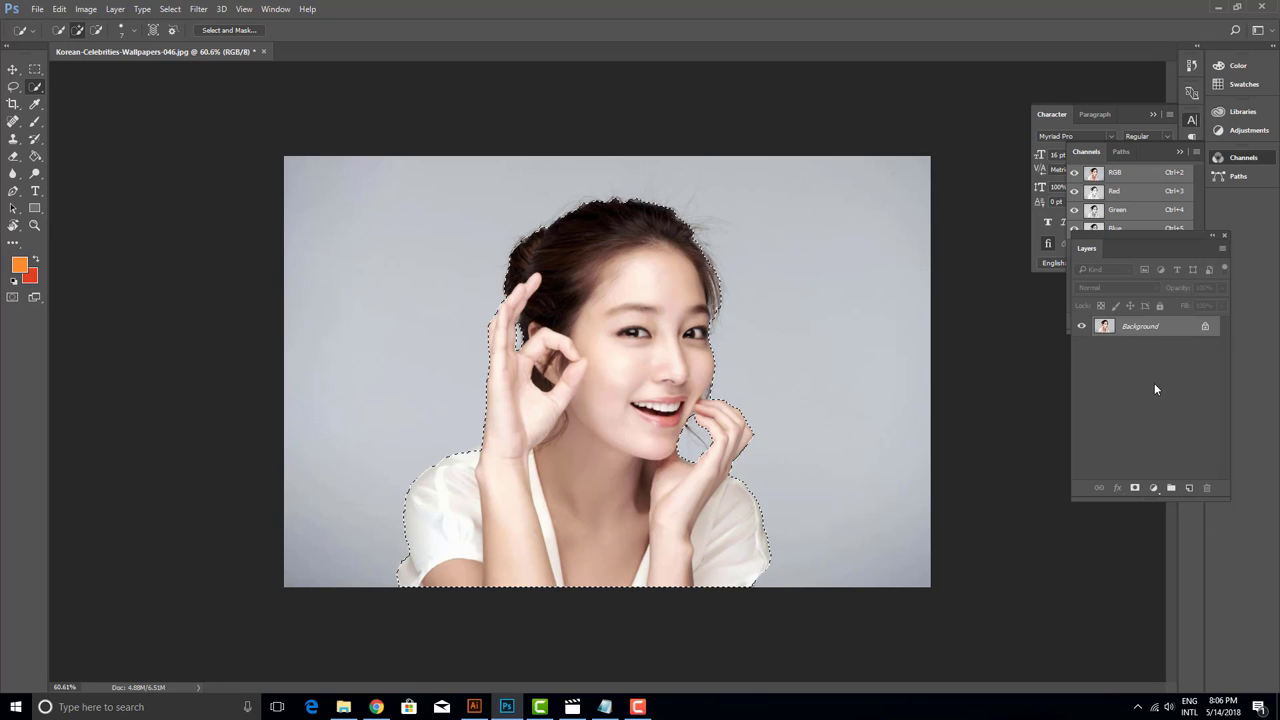
left_click(1136, 488)
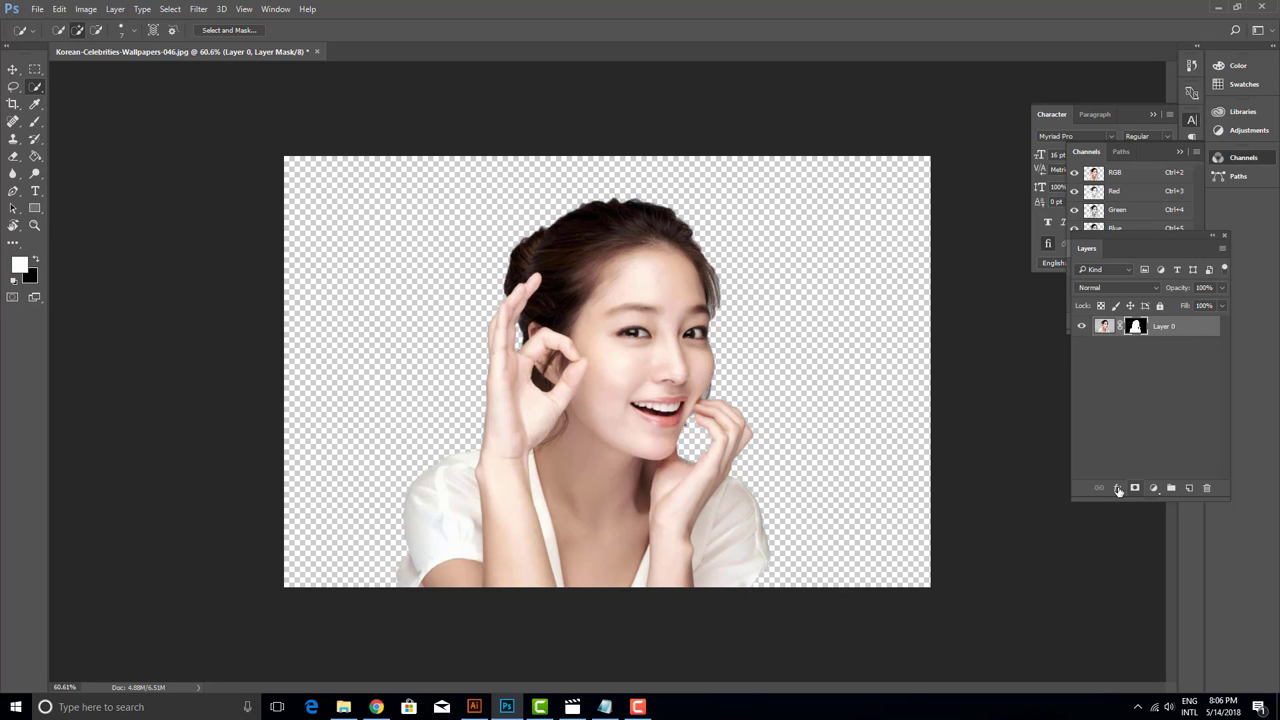
left_click(250, 30)
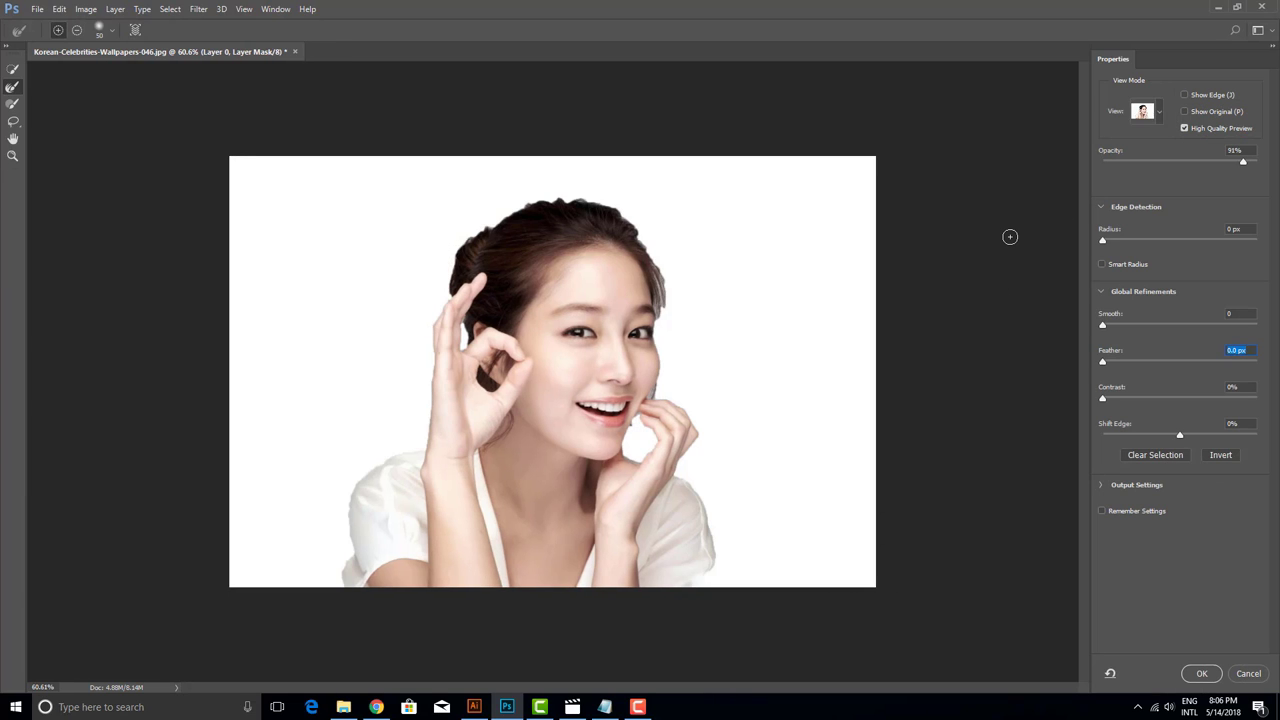
- At 100% zoom, paint the hair edges with the Refine Edge Brush at size 70
key("ctrl+plus")
key("ctrl+plus")
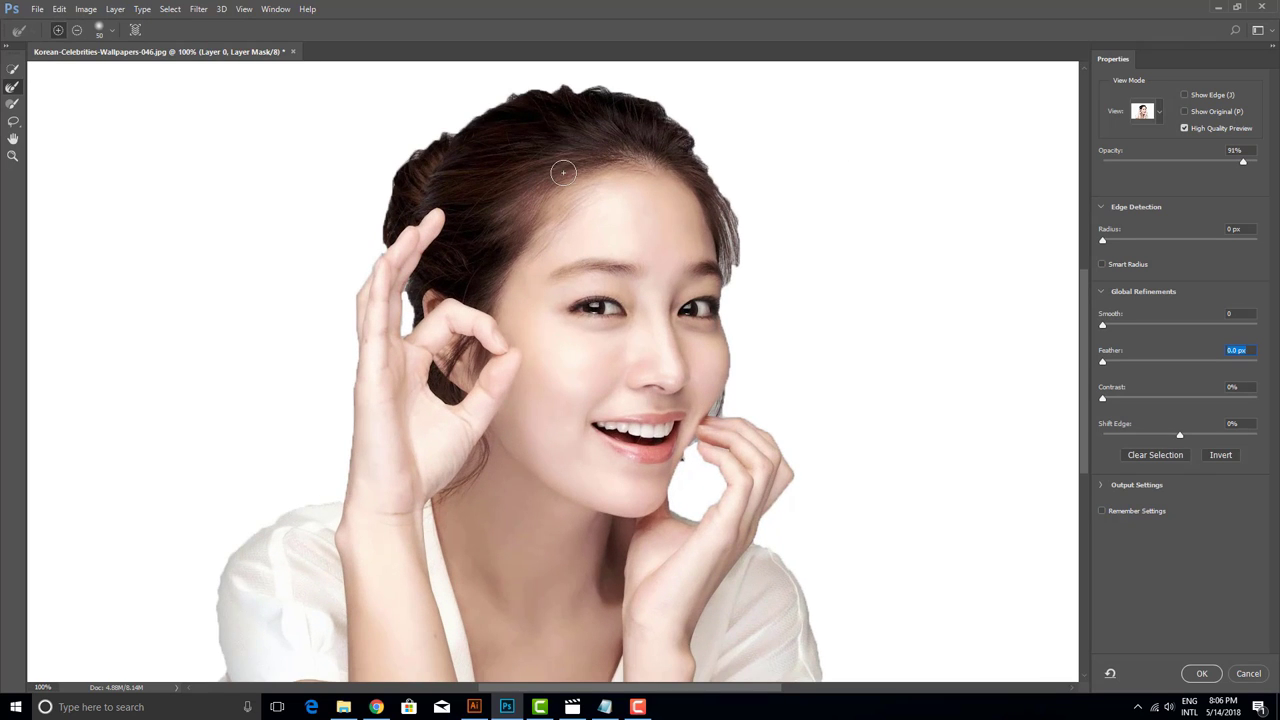
key("bracketright")
key("bracketright")
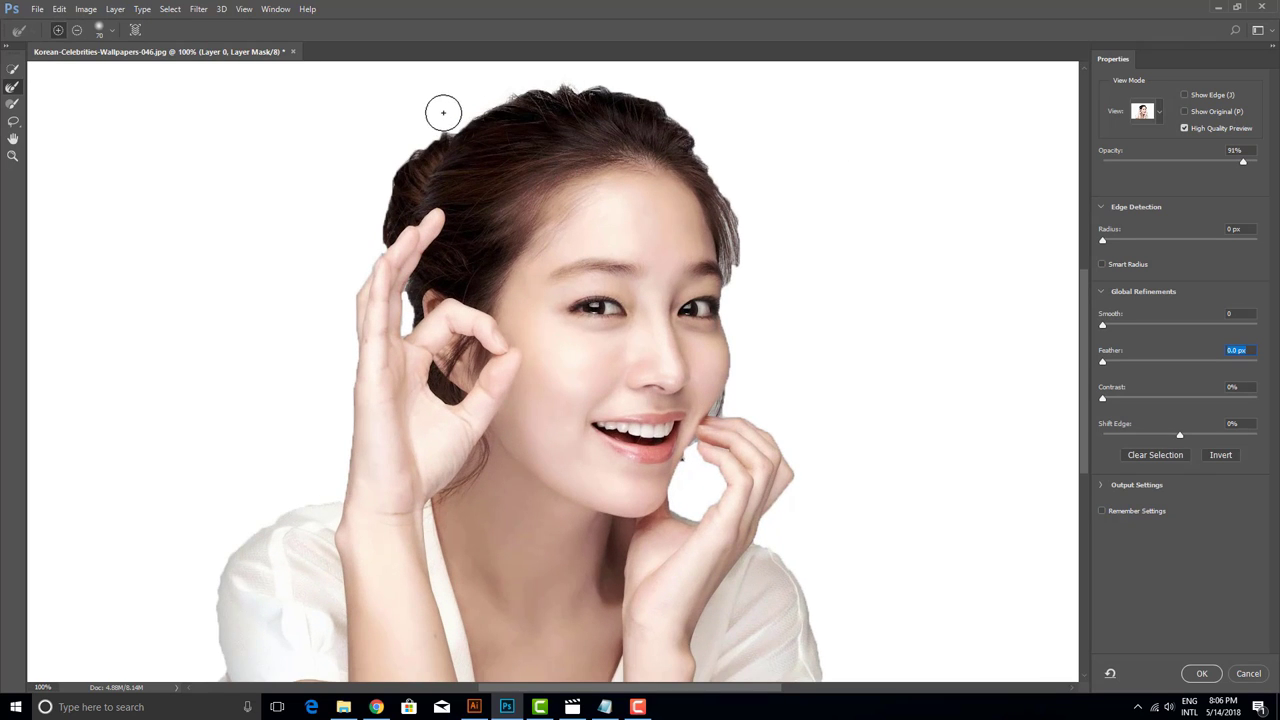
left_click_drag(443, 112, 365, 212)
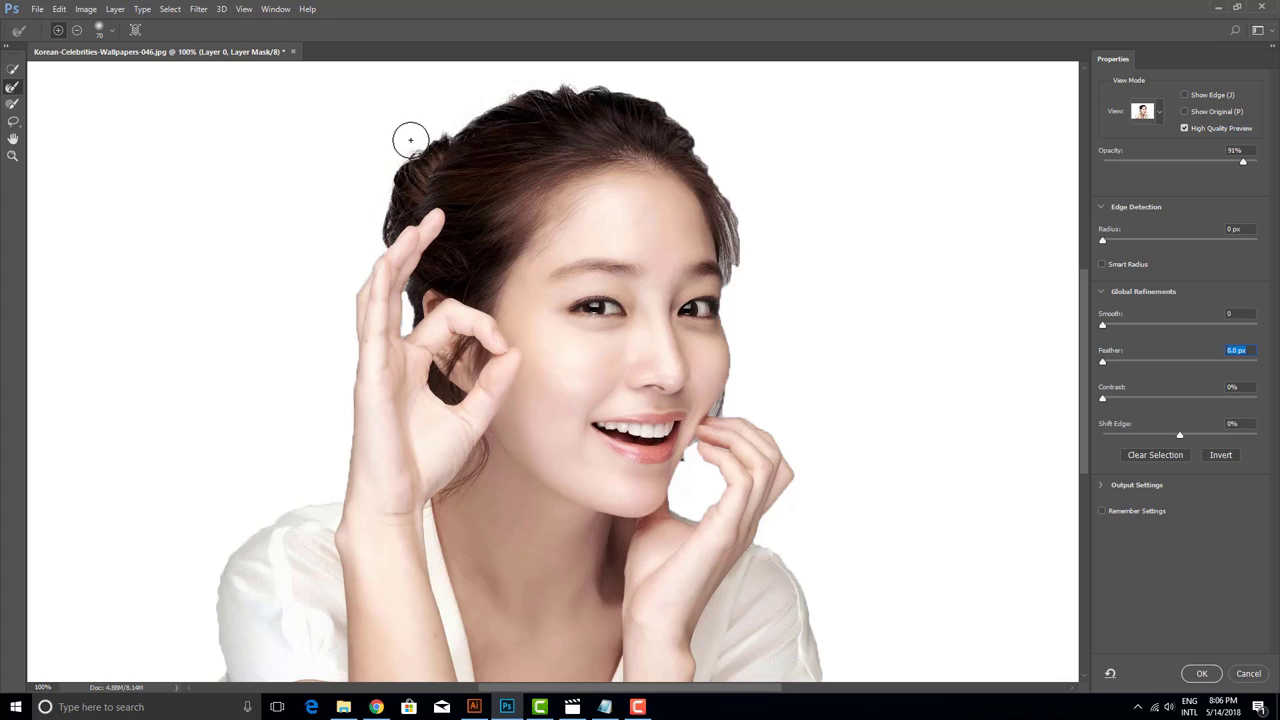
mouse_move(410, 140)
left_mouse_down()
mouse_move(714, 138)
mouse_move(744, 298)
left_mouse_up()
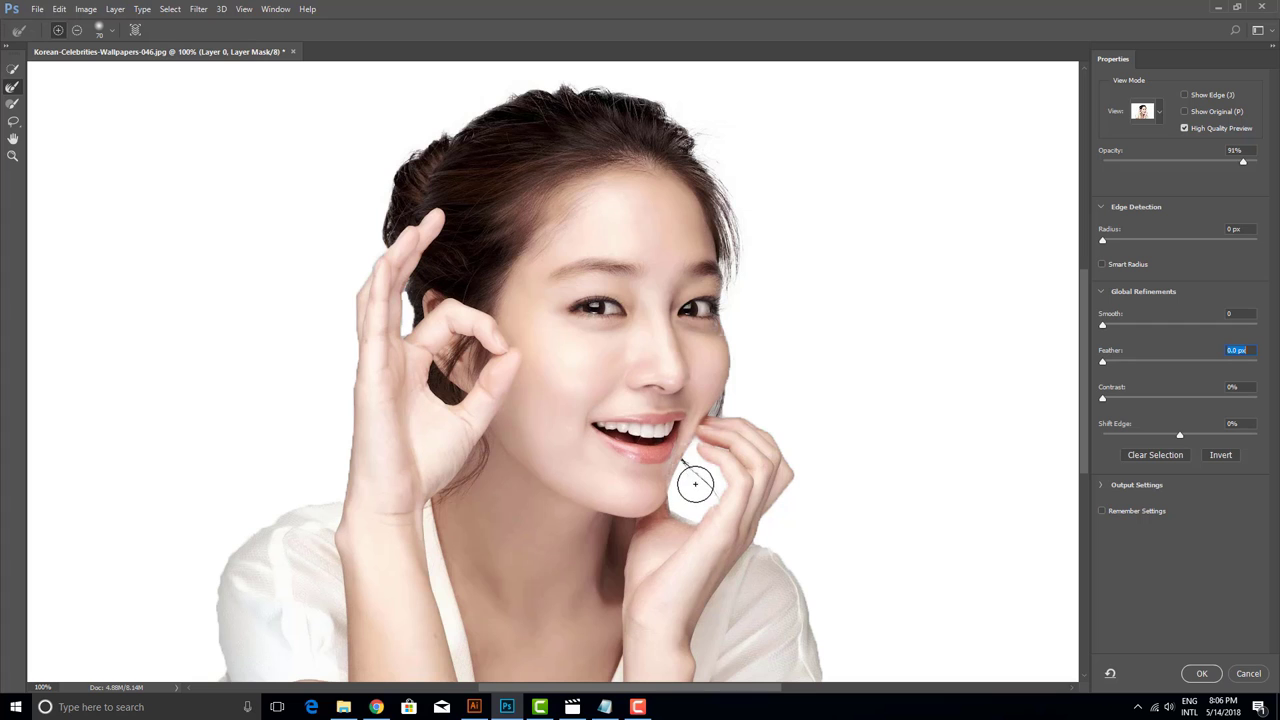
- Preview in Overlay and set Smooth 7, Feather 1.6 px, Contrast 3%, Shift Edge +16%
left_click(1159, 116)
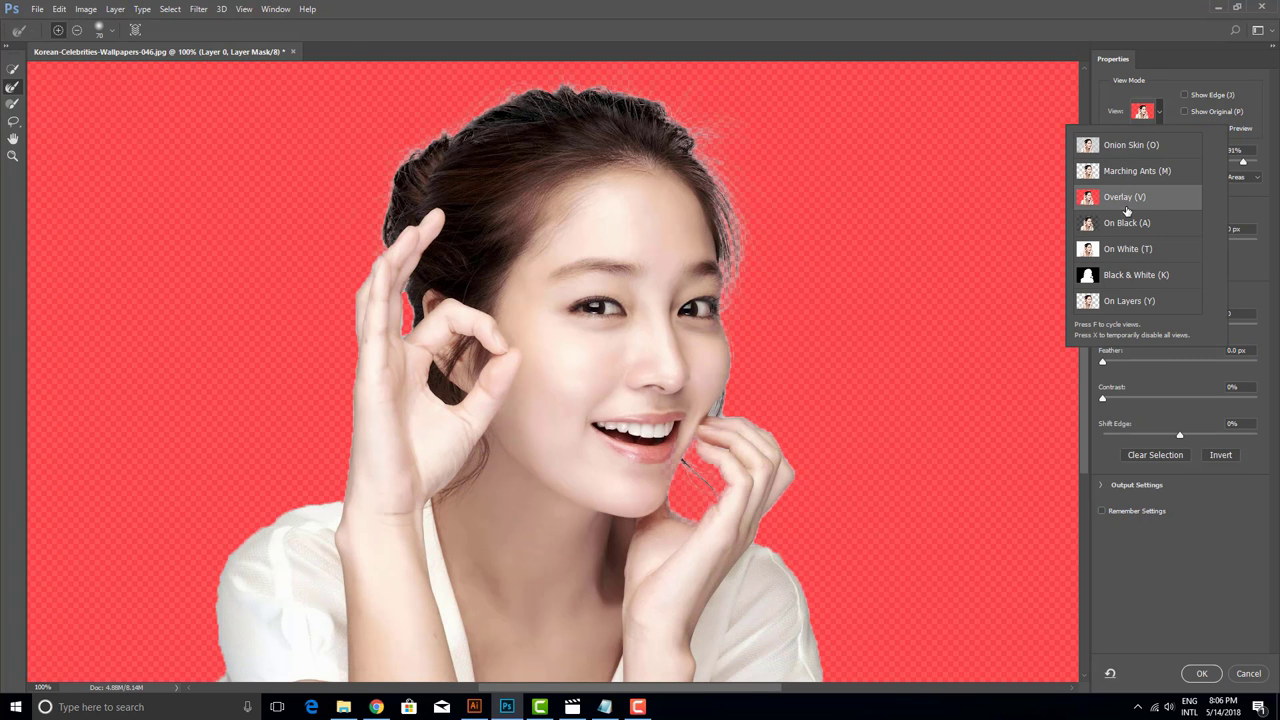
left_click(418, 128)
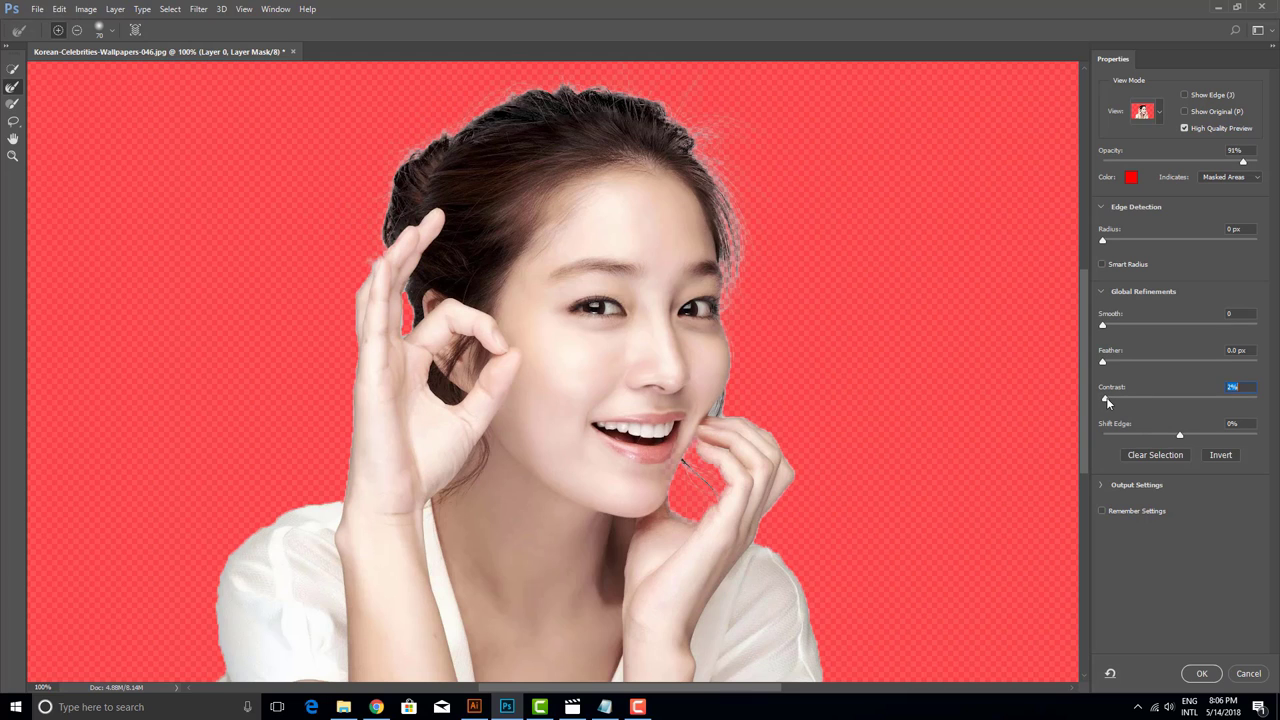
left_click_drag(1104, 363, 1110, 363)
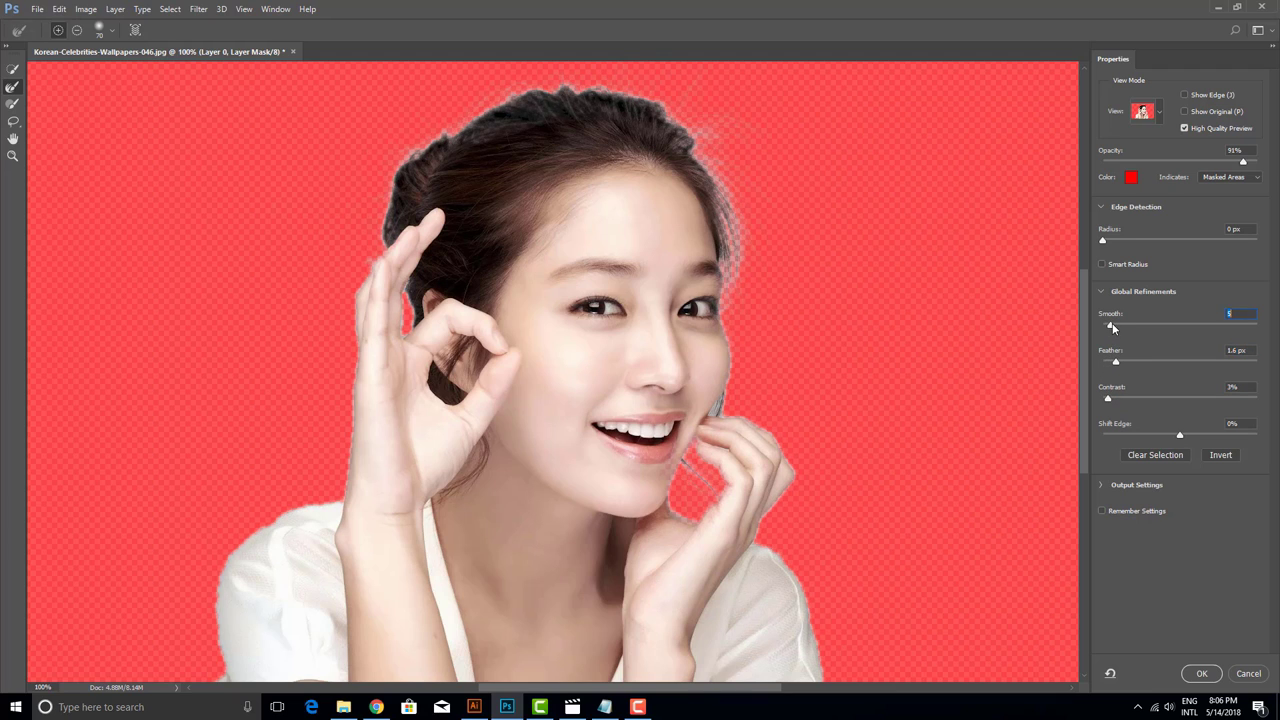
left_click(1104, 243)
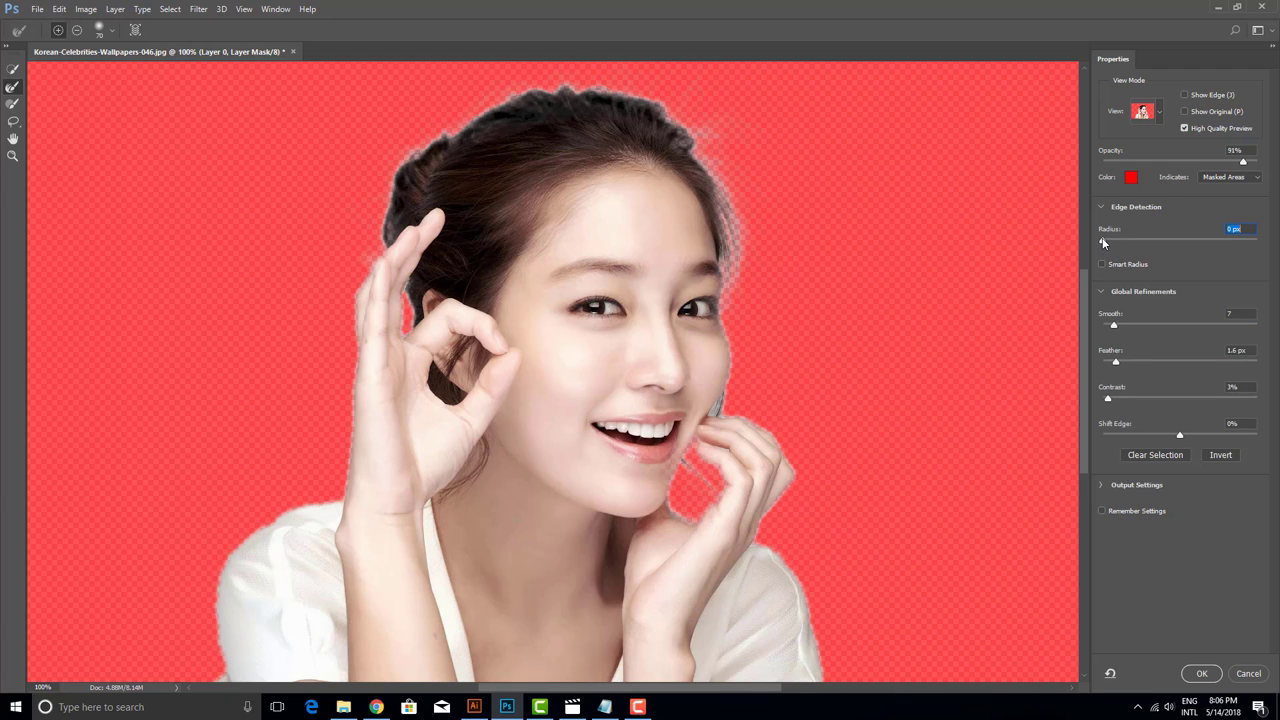
left_click_drag(1180, 435, 1167, 437)
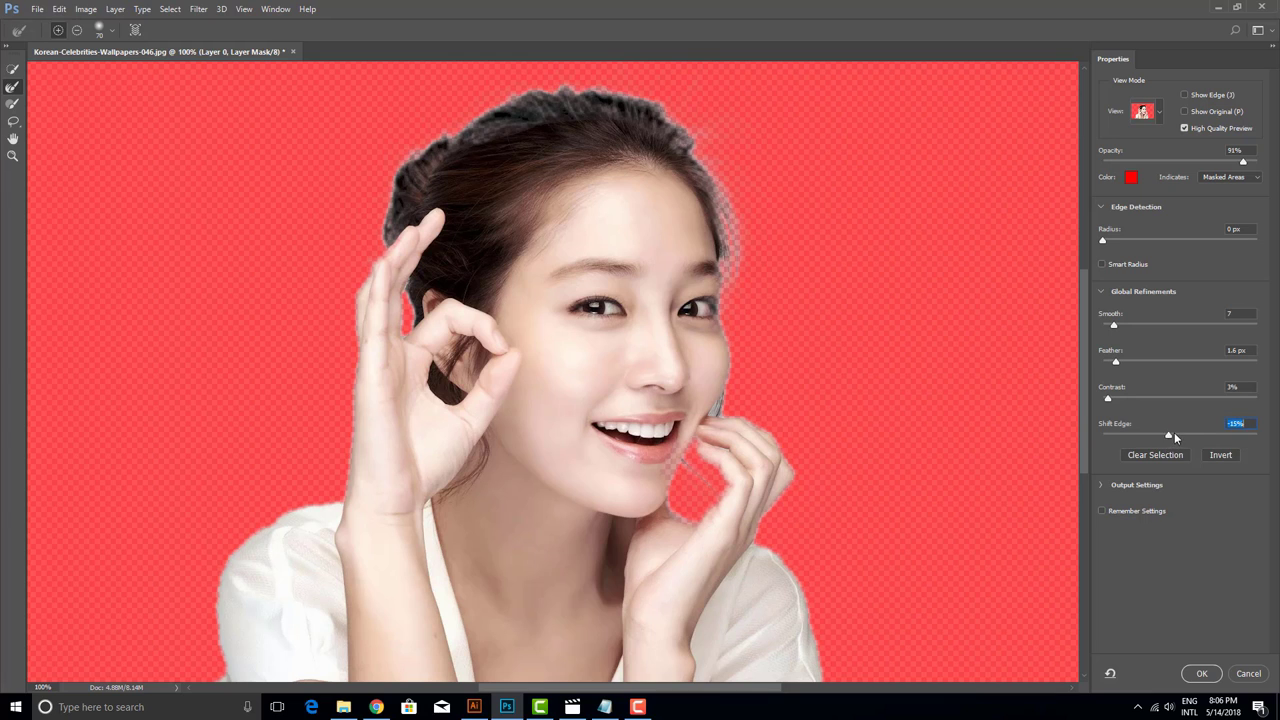
left_click_drag(1174, 434, 1189, 433)
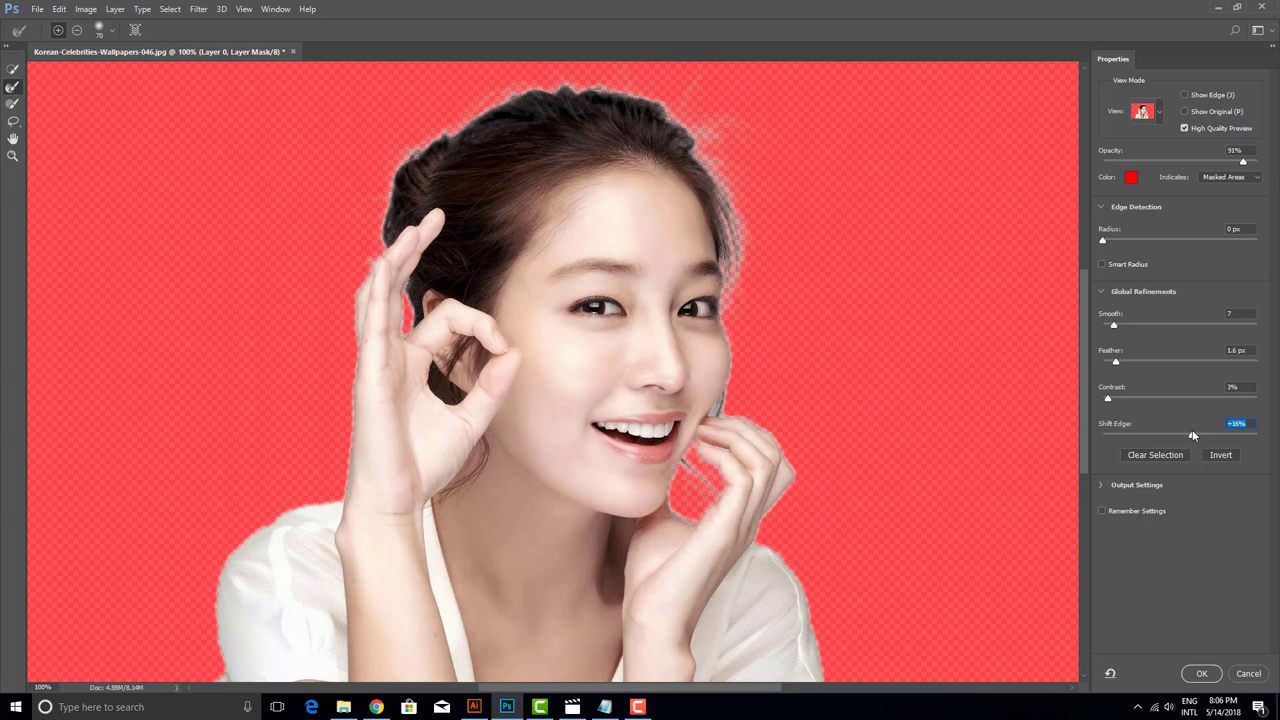
left_click(1160, 114)
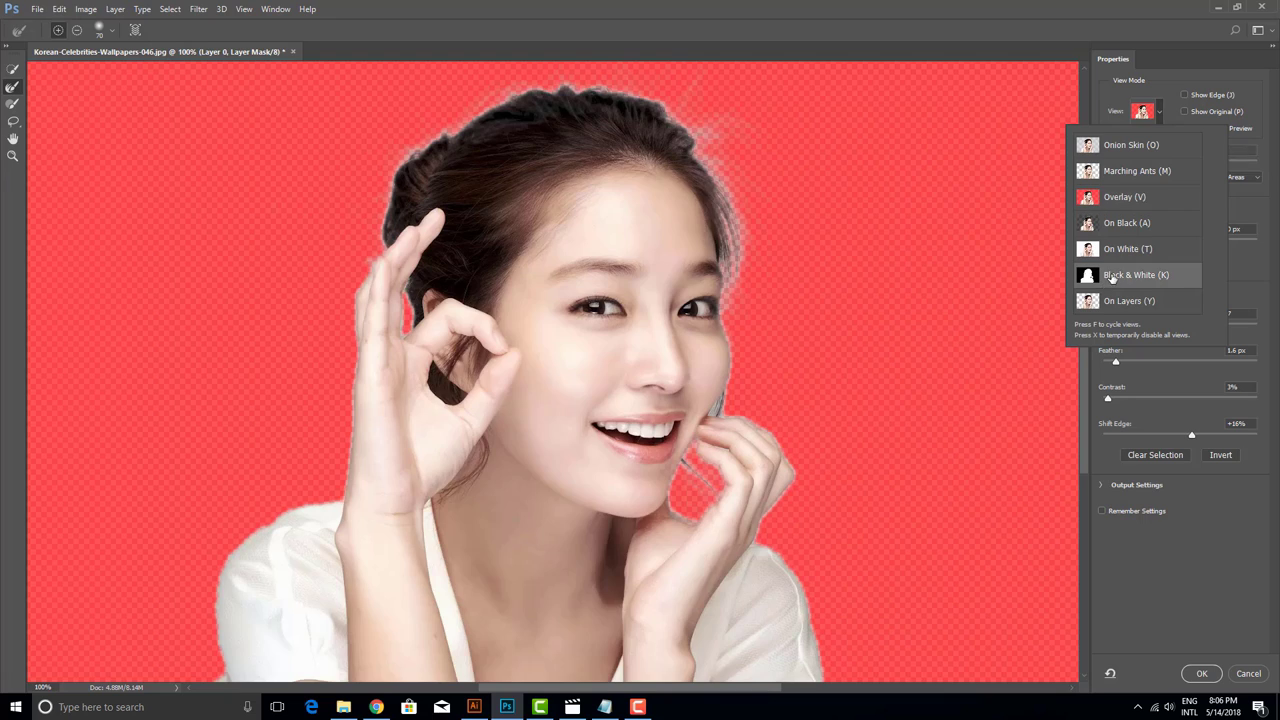
- In Black & White view, set Radius 2 px, Shift Edge -13%, Smooth 0, Feather 0, and apply
left_click(1112, 277)
left_click_drag(1191, 438, 1170, 430)
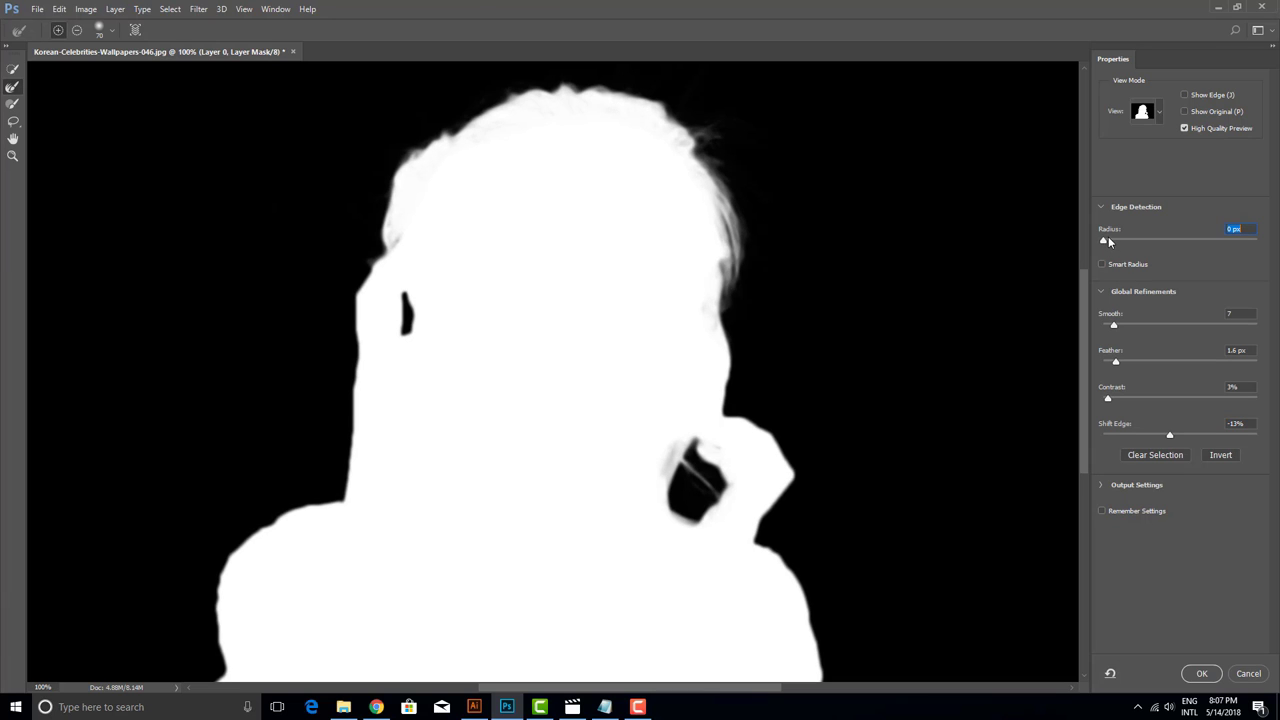
mouse_move(1108, 241)
left_mouse_down()
mouse_move(1086, 248)
mouse_move(1117, 246)
left_mouse_up()
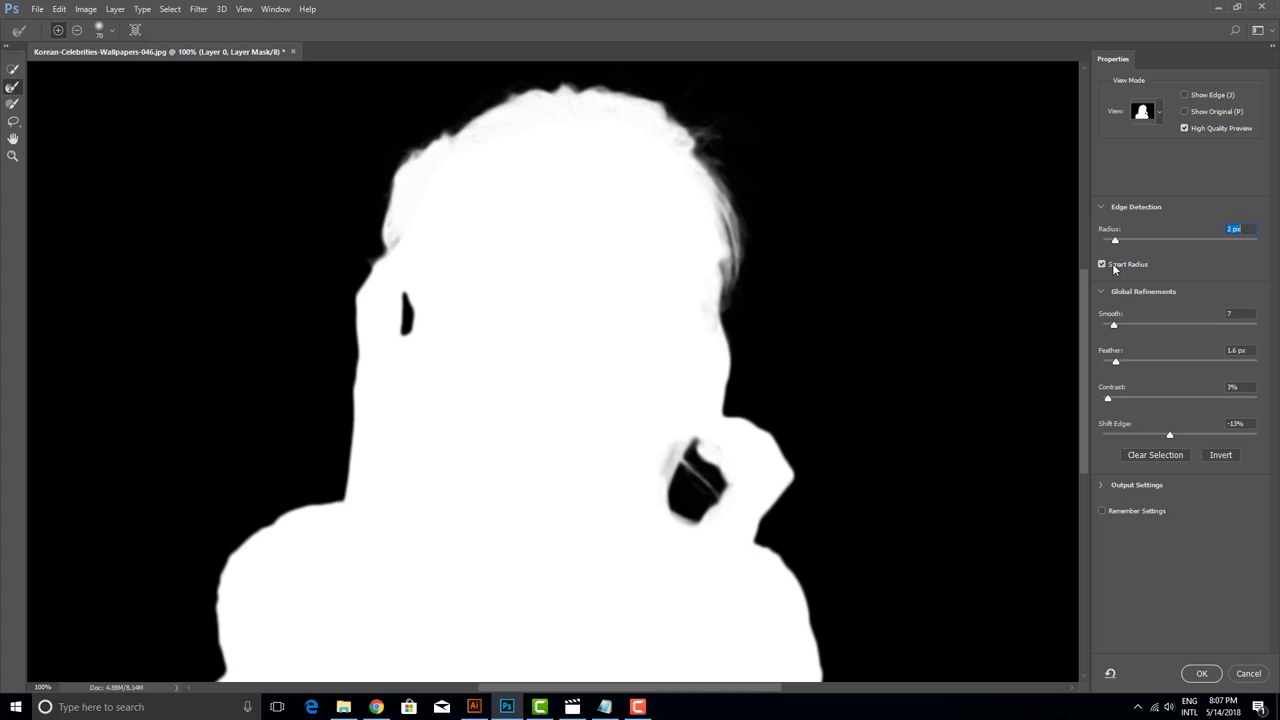
mouse_move(1115, 327)
left_mouse_down()
mouse_move(1088, 325)
mouse_move(1103, 363)
left_mouse_up()
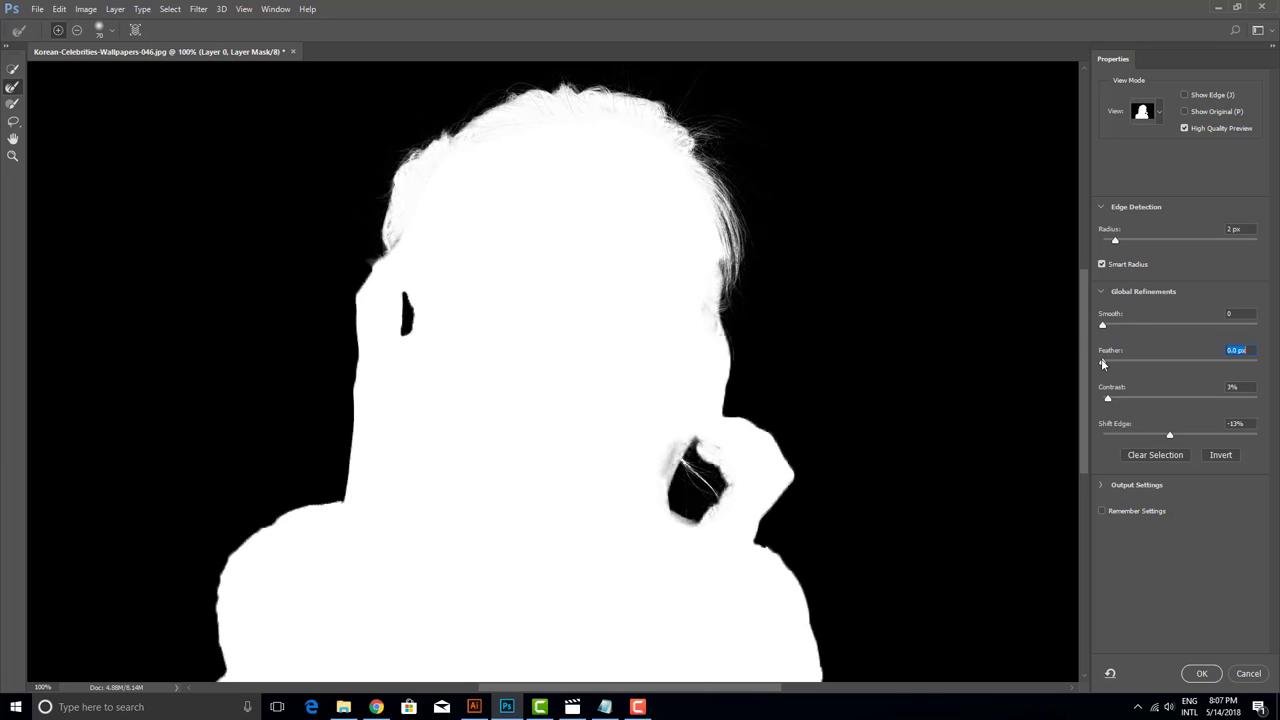
left_click(1202, 673)
- Add a Solid Color fill layer in a dark red
scroll(733, 341, "down", 2)
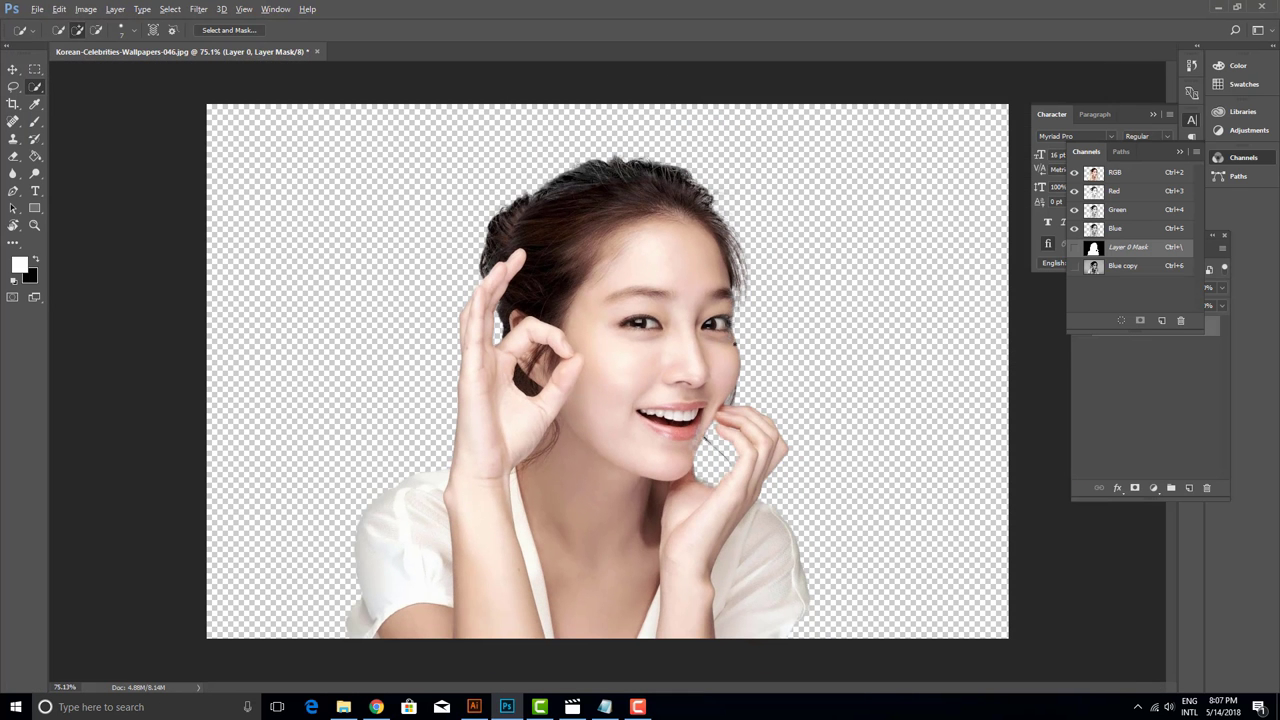
key("v")
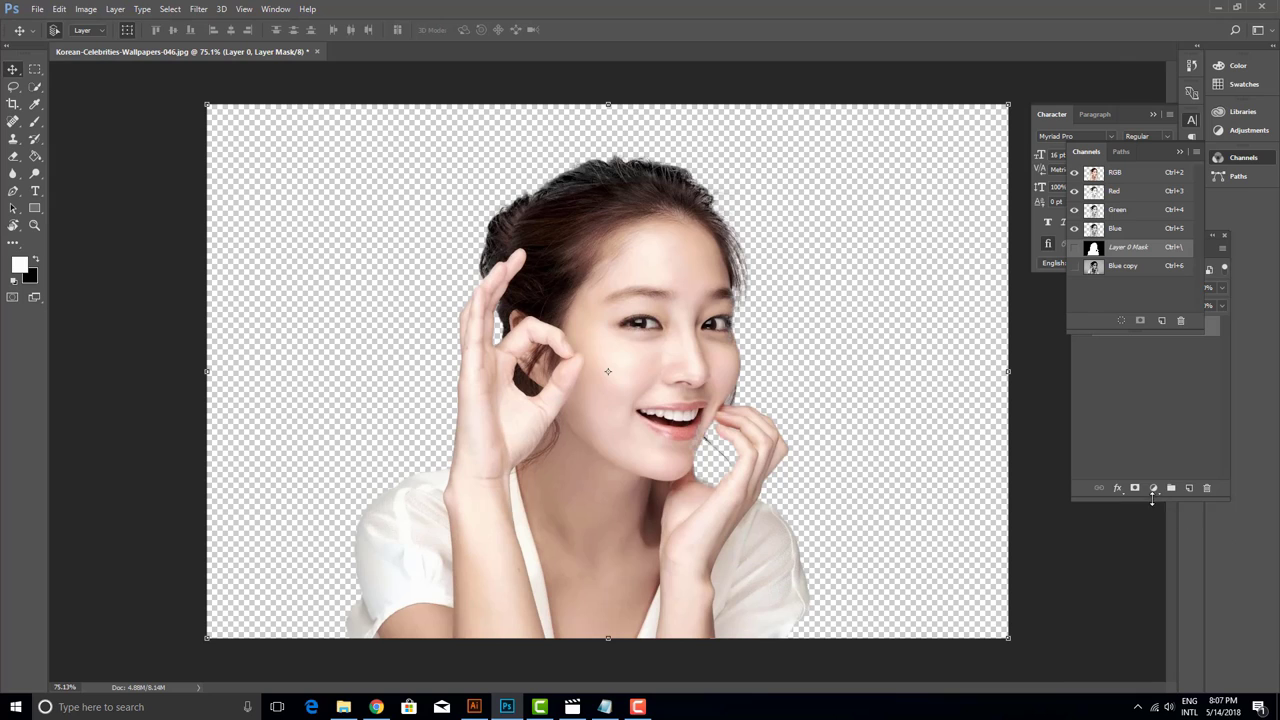
left_click(1153, 488)
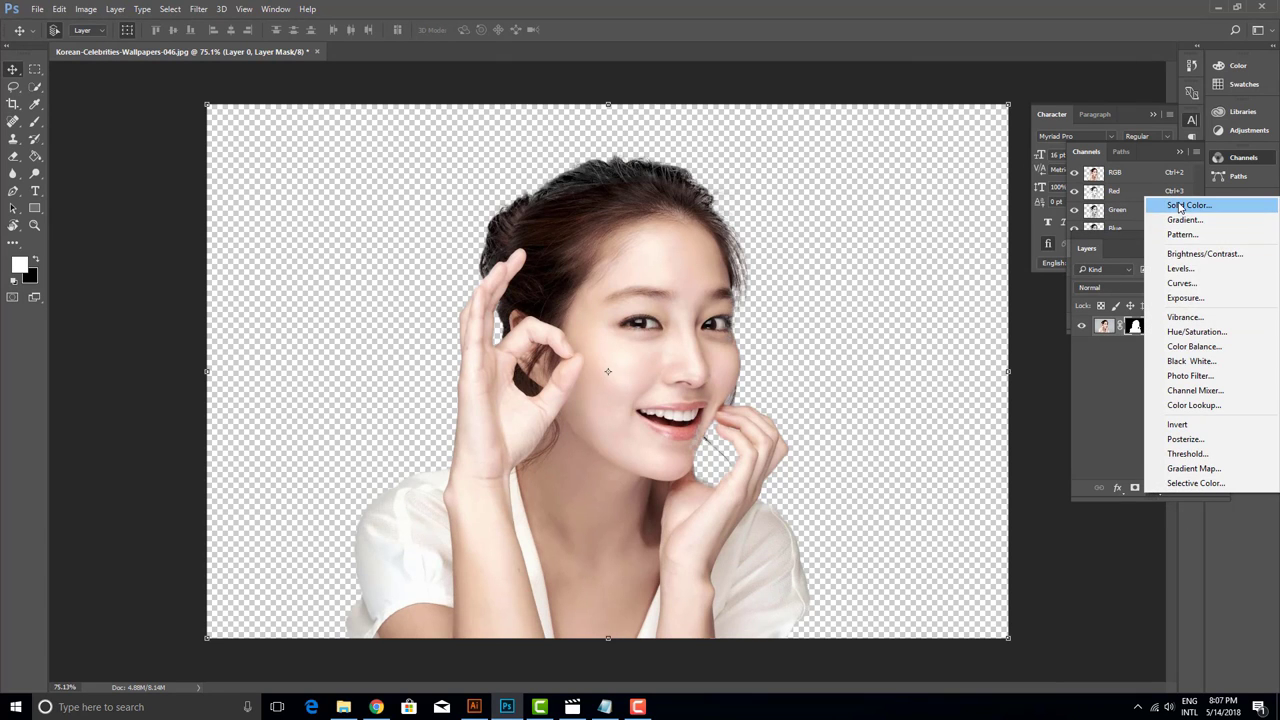
left_click(1180, 206)
left_click_drag(301, 95, 337, 49)
left_click_drag(303, 127, 318, 127)
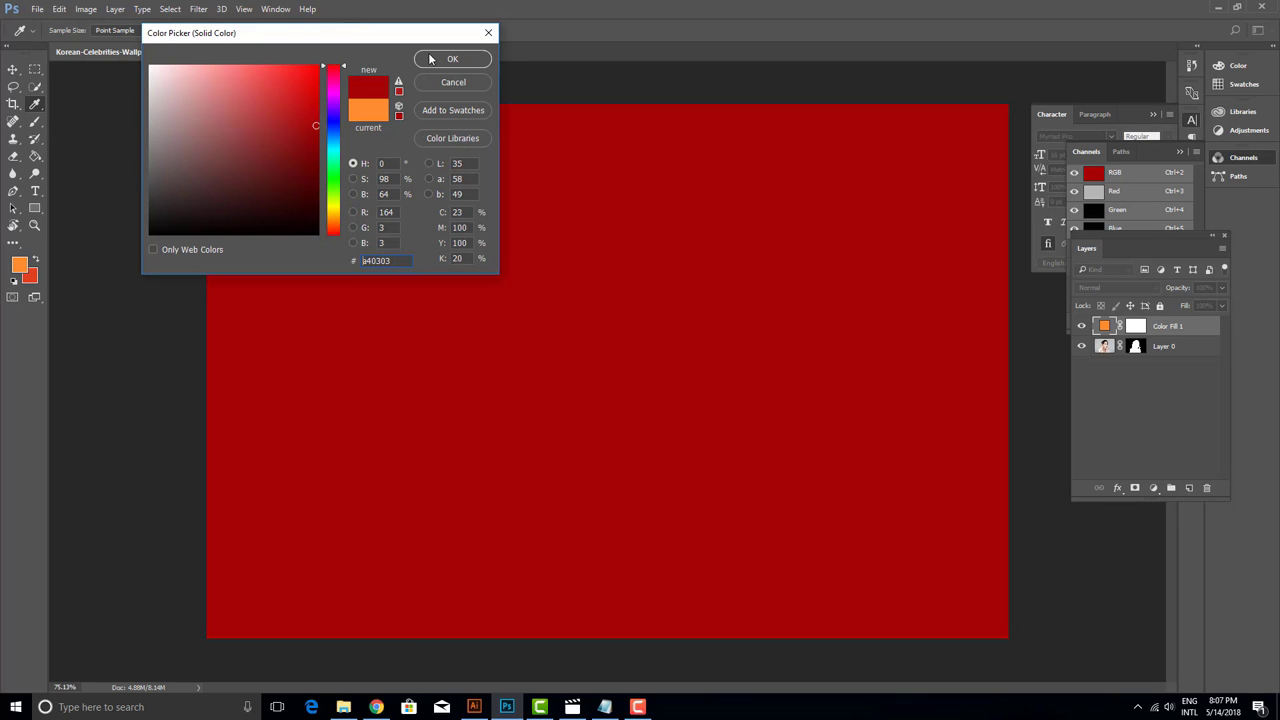
left_click(452, 59)
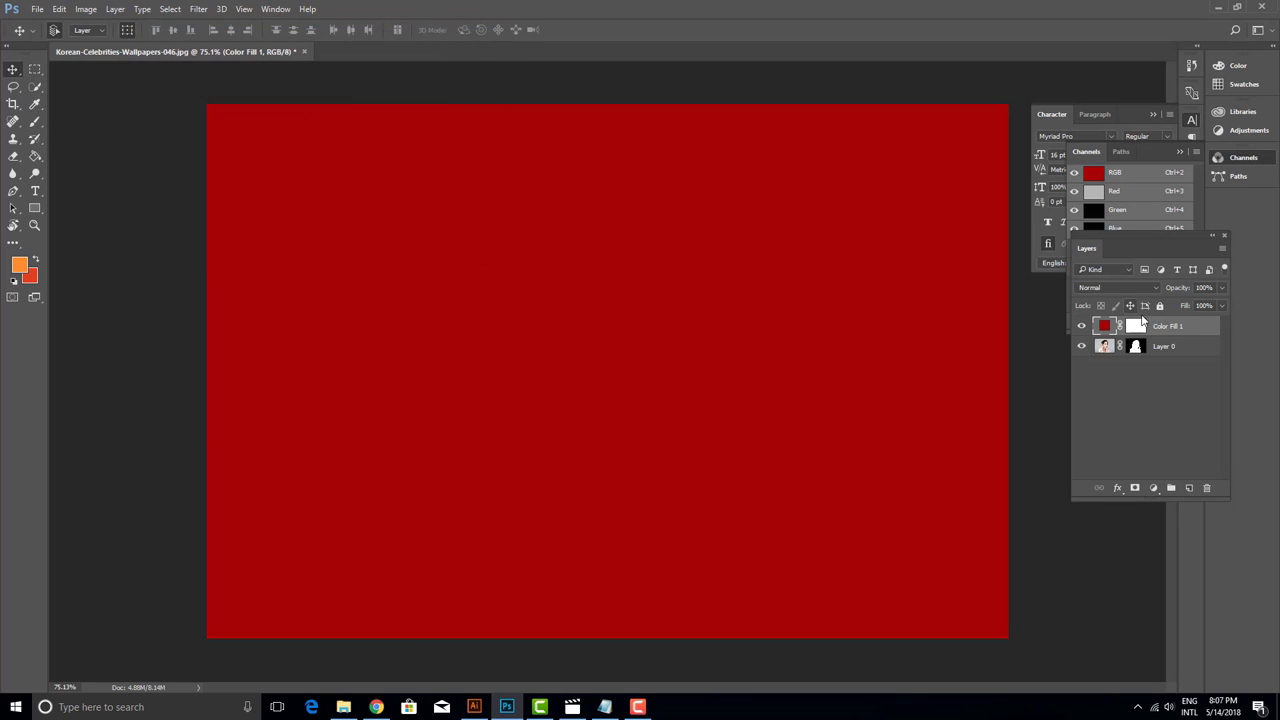
- Move Color Fill 1 beneath Layer 0 and select it
left_click_drag(1143, 325, 1145, 356)
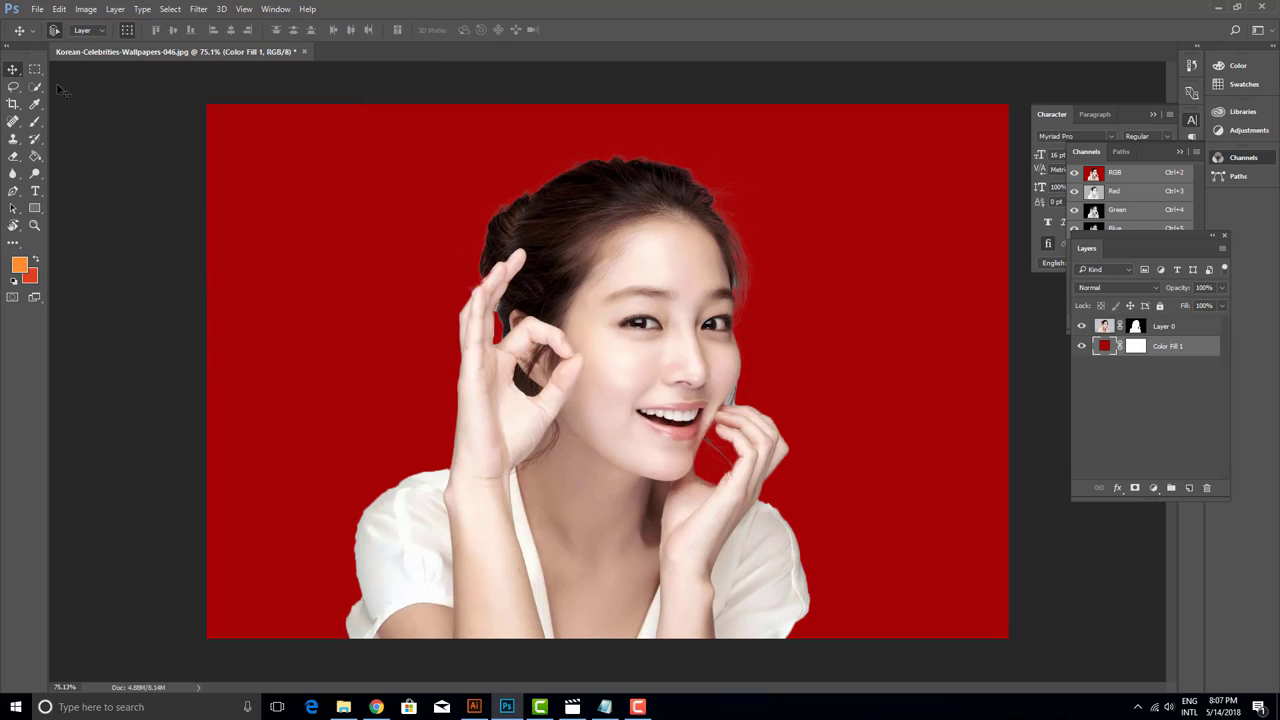
key("alt+bracketright")
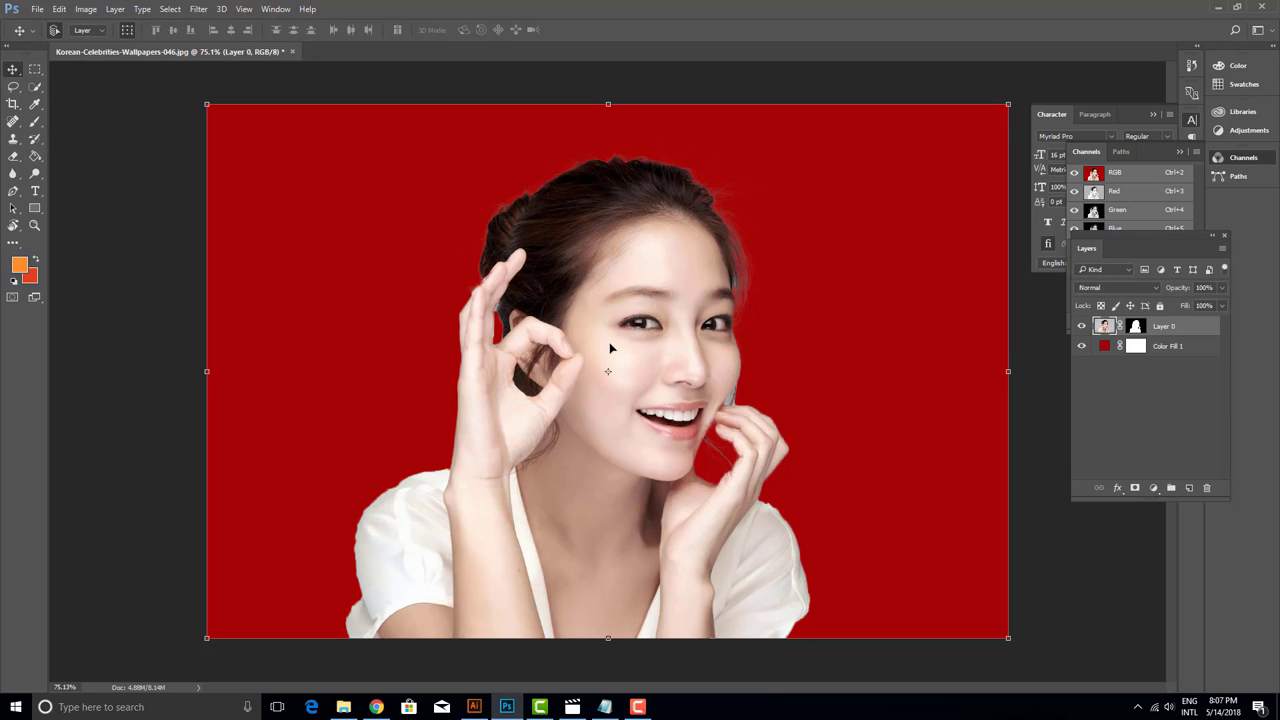
scroll(610, 347, "down", 1, "alt")
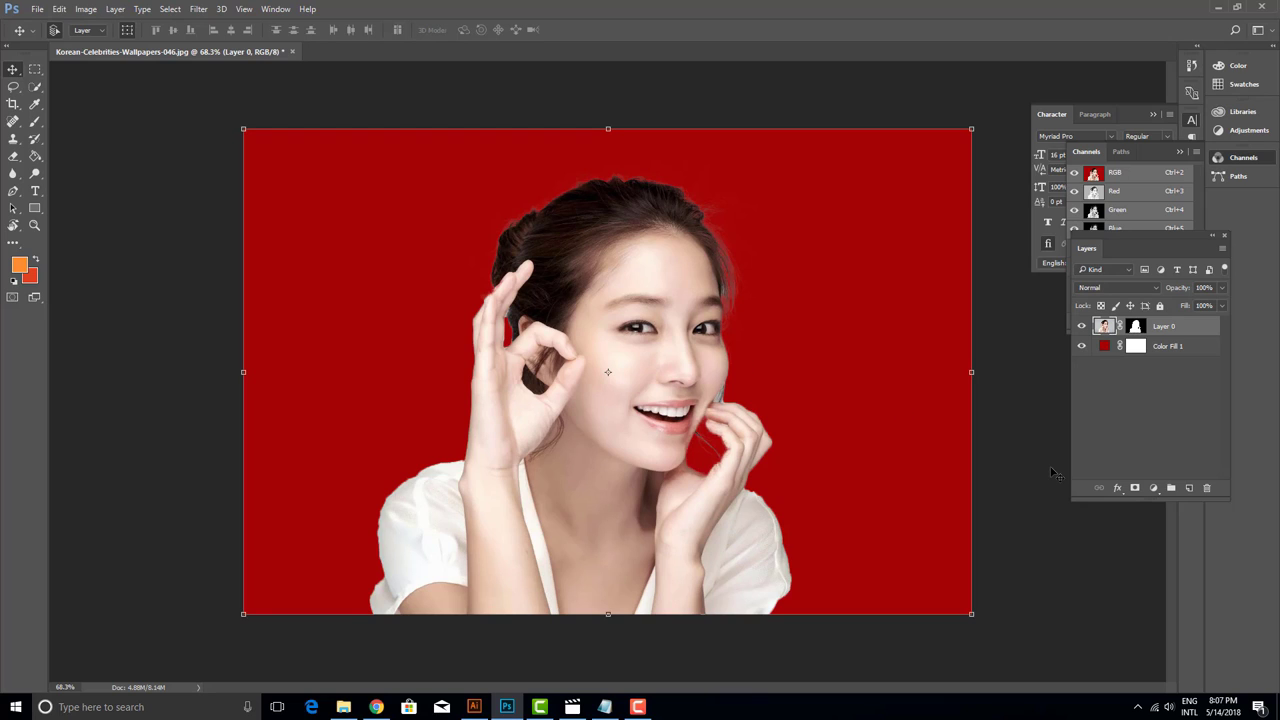
left_click(1167, 347)
- Add a Hue/Saturation layer above Color Fill 1 with Saturation -39 and Lightness -17
left_click(1153, 488)
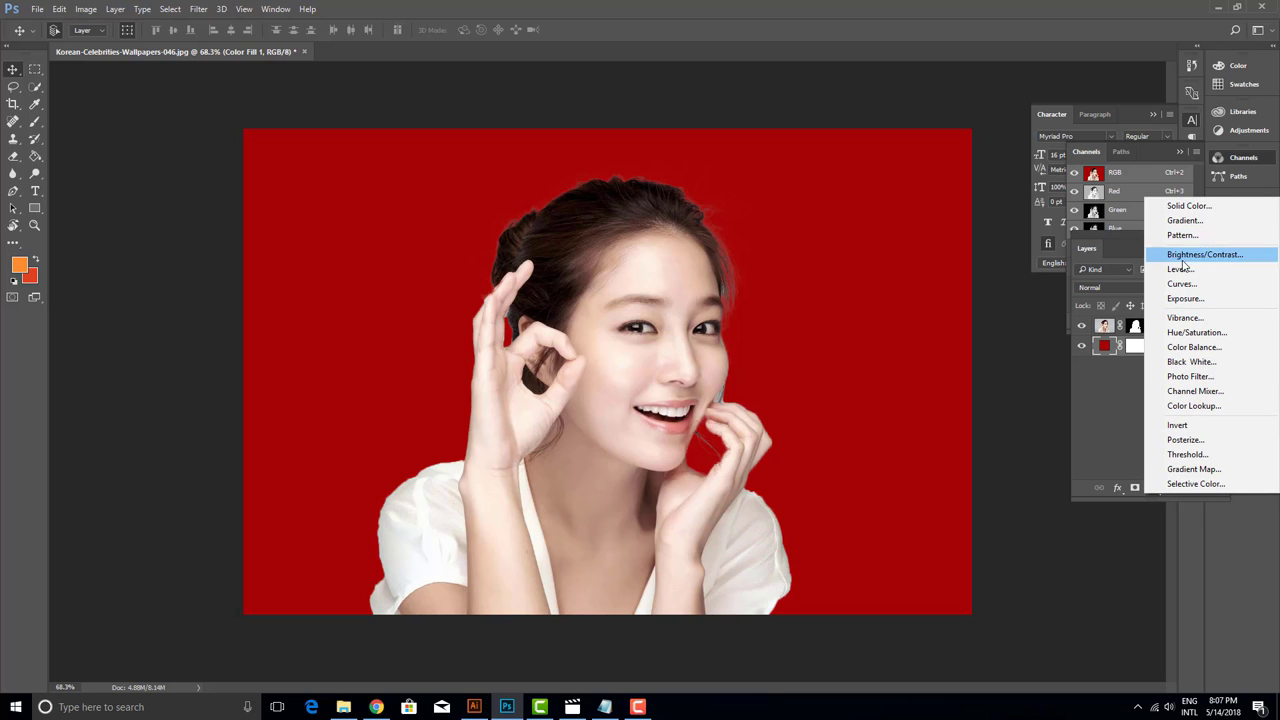
left_click(1196, 332)
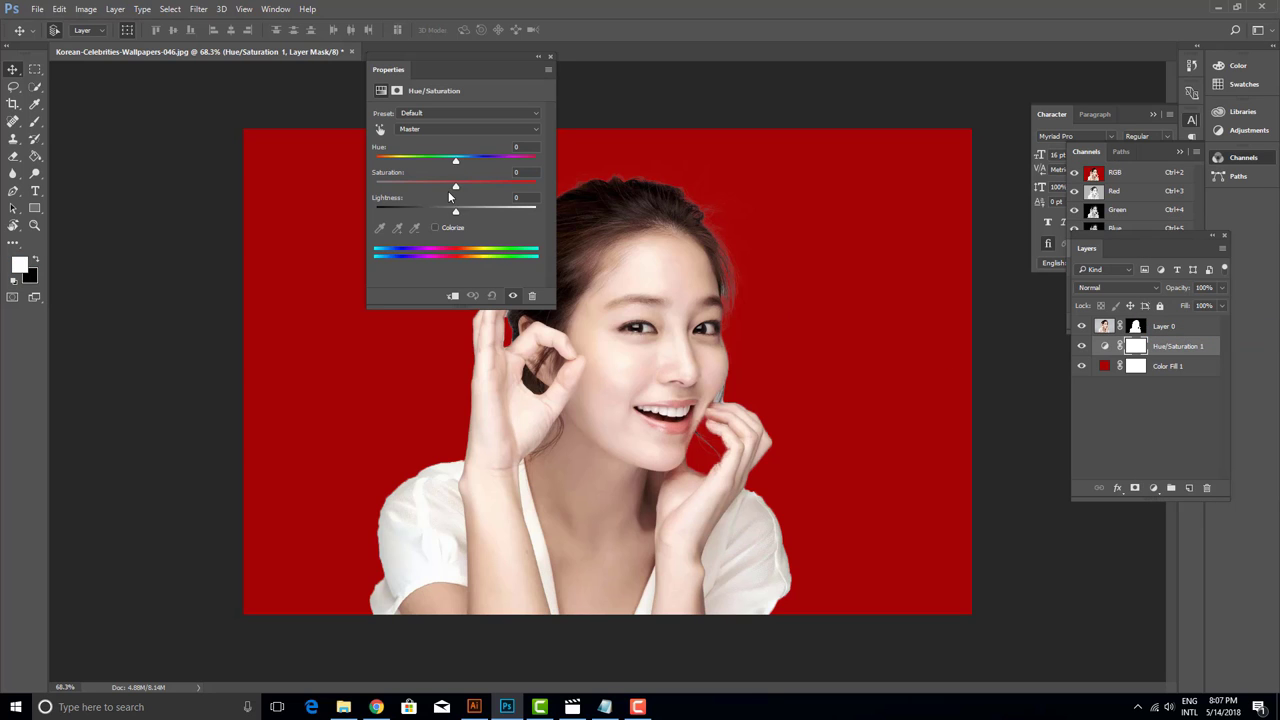
mouse_move(455, 187)
left_mouse_down()
mouse_move(421, 191)
mouse_move(446, 218)
left_mouse_up()
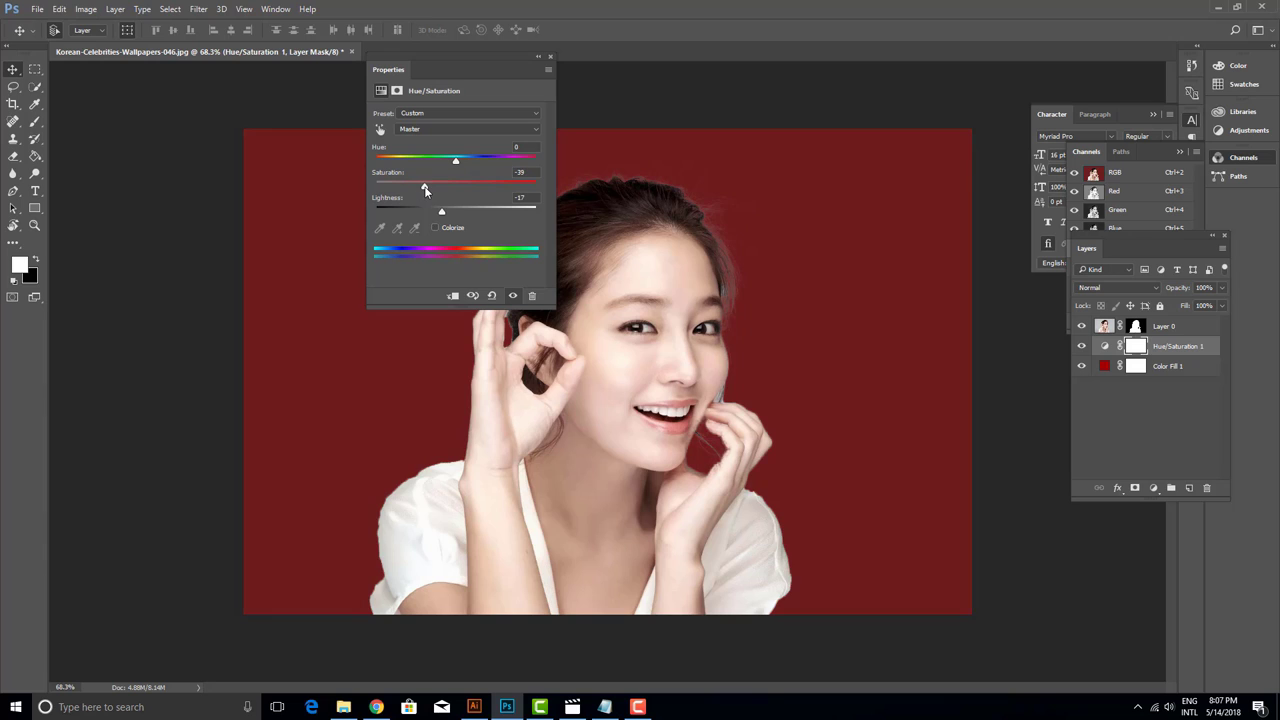
left_click(545, 60)
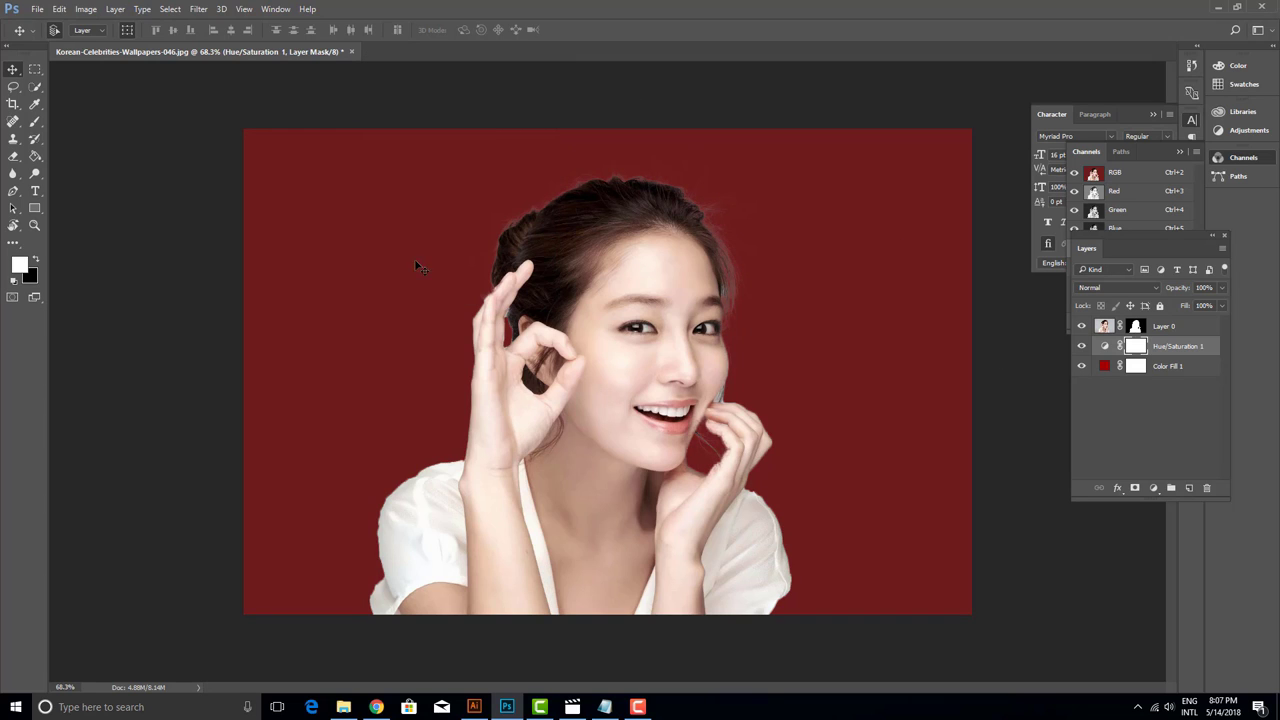
- Draw an elliptical marquee circle around the woman's head and shoulders
right_click(41, 70)
left_click(90, 84)
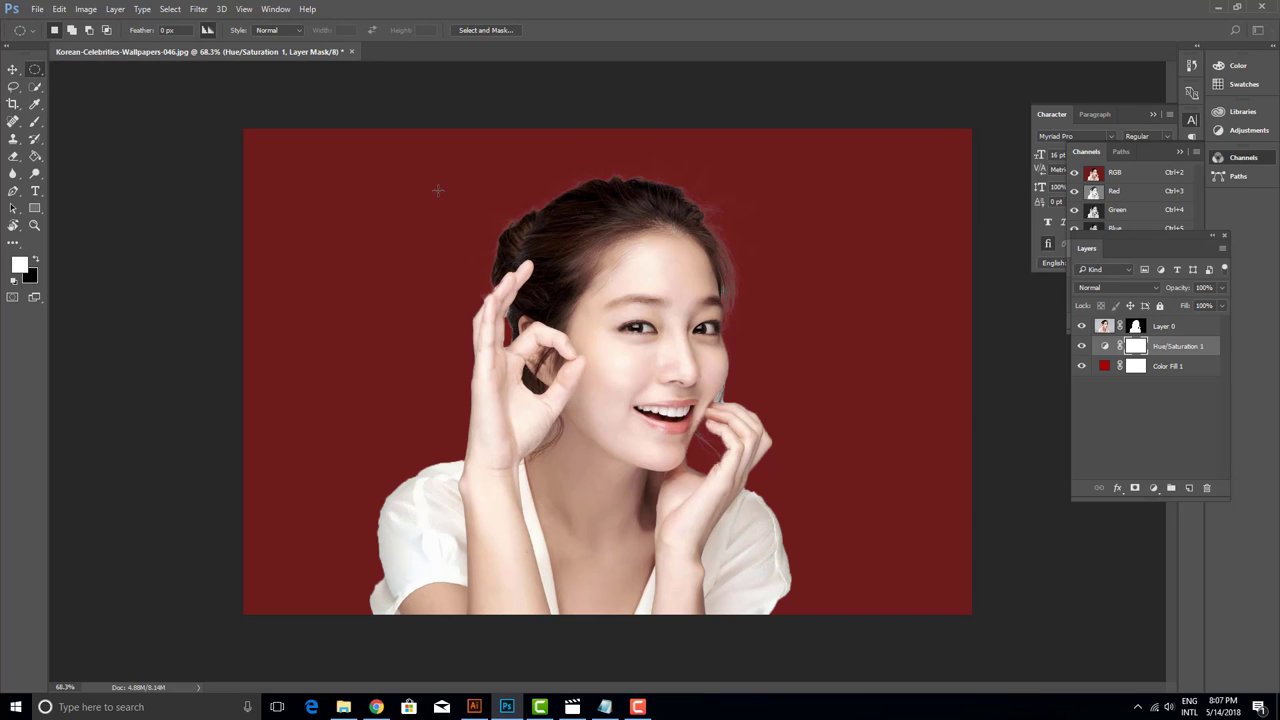
left_click_drag(437, 190, 757, 594)
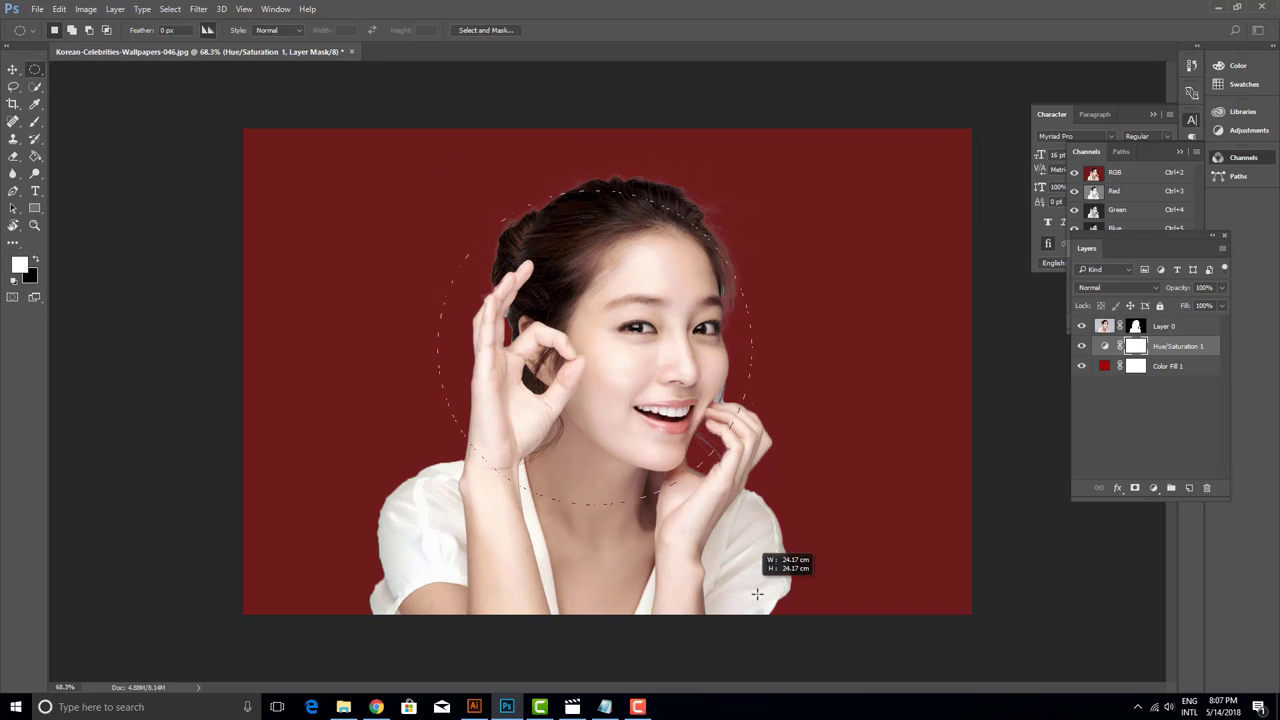
left_click_drag(757, 594, 810, 648)
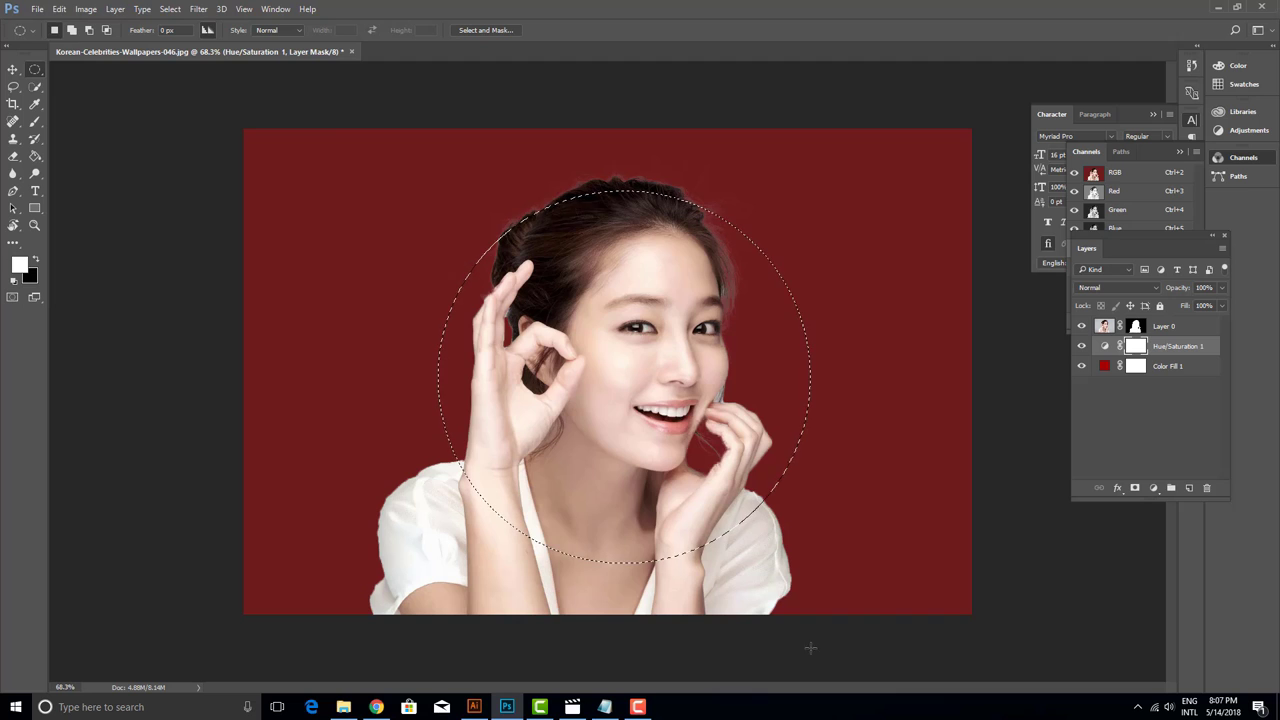
- Fill the circle with black on the Hue/Saturation mask, then deselect it
right_click(771, 347)
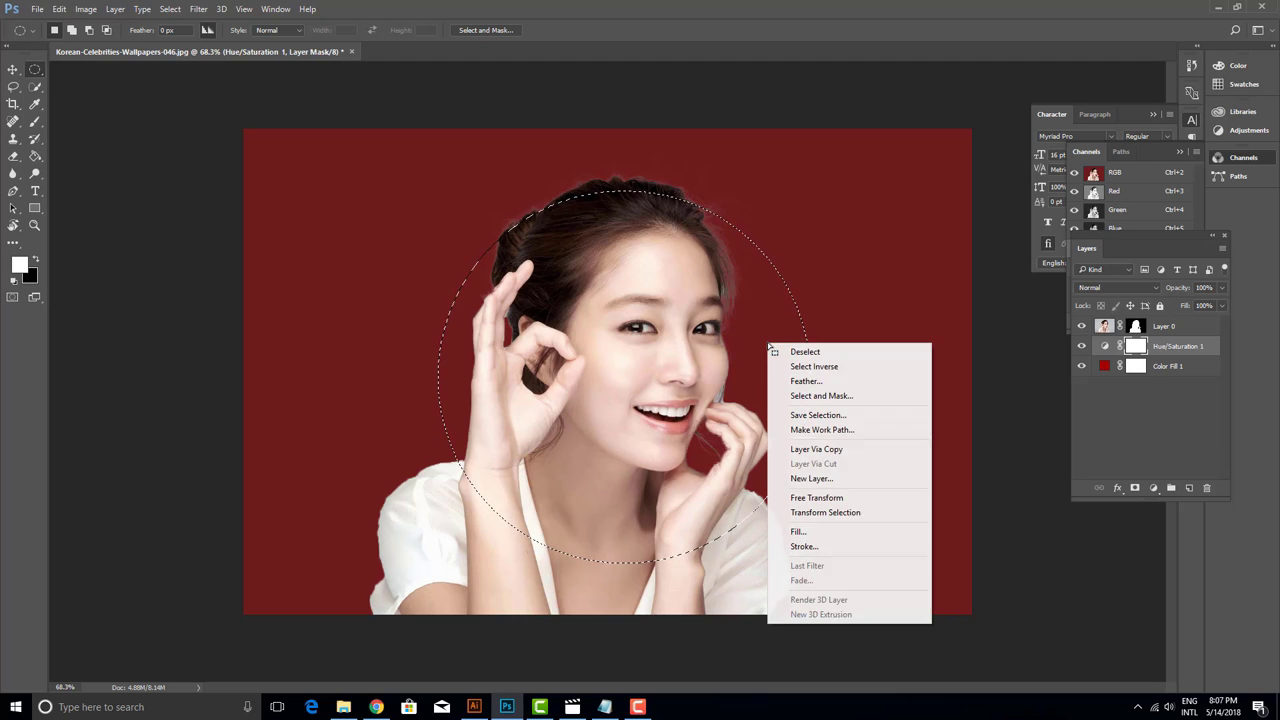
left_click(800, 530)
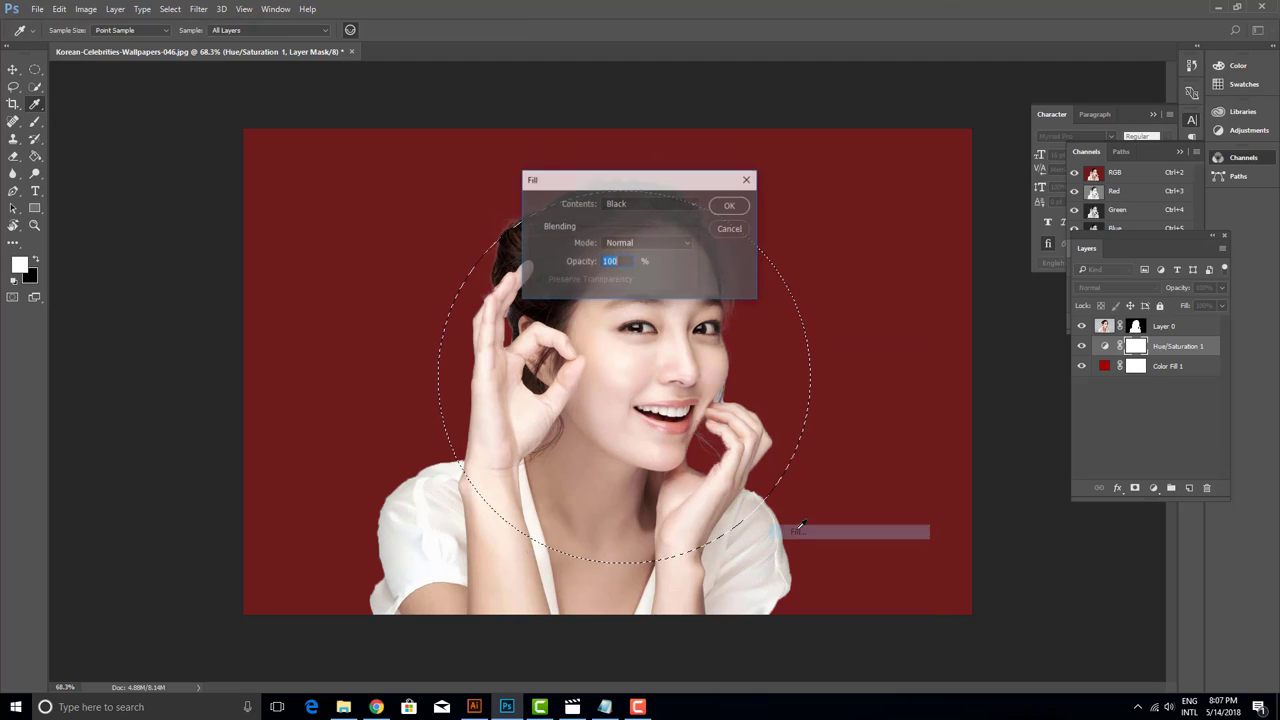
left_click(691, 205)
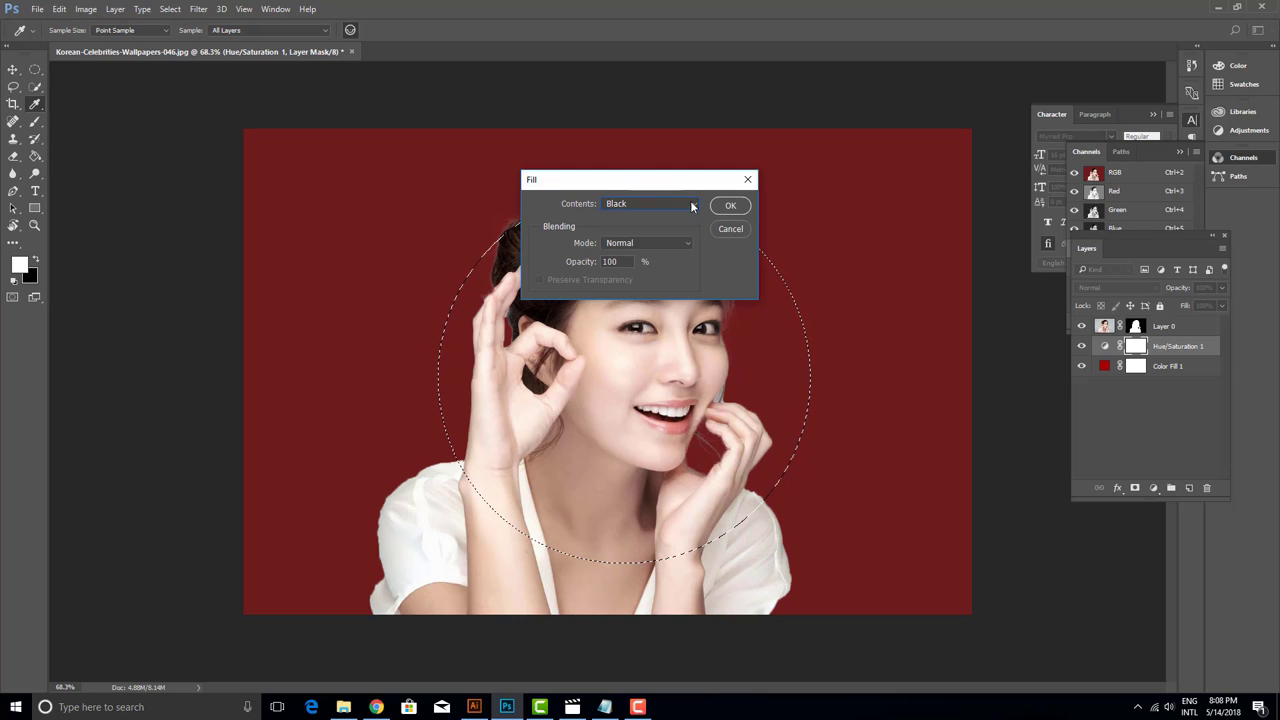
left_click(731, 206)
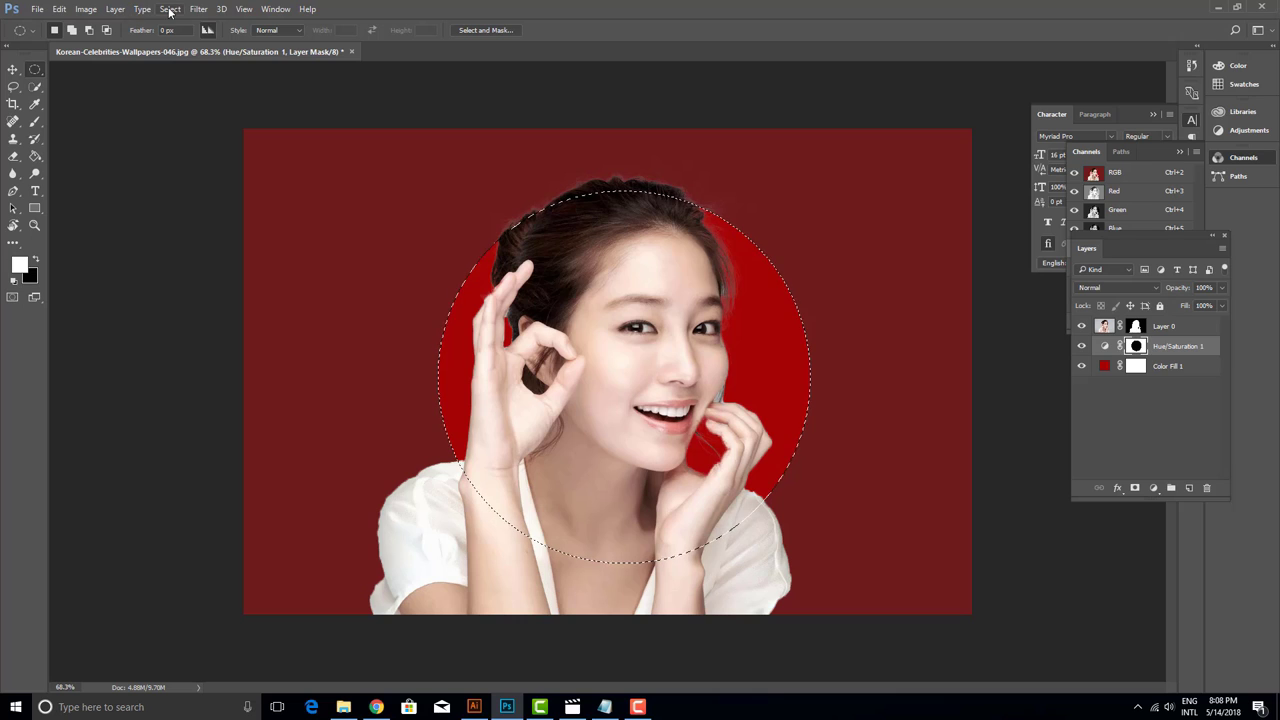
left_click(170, 9)
left_click(176, 40)
left_click(1104, 346)
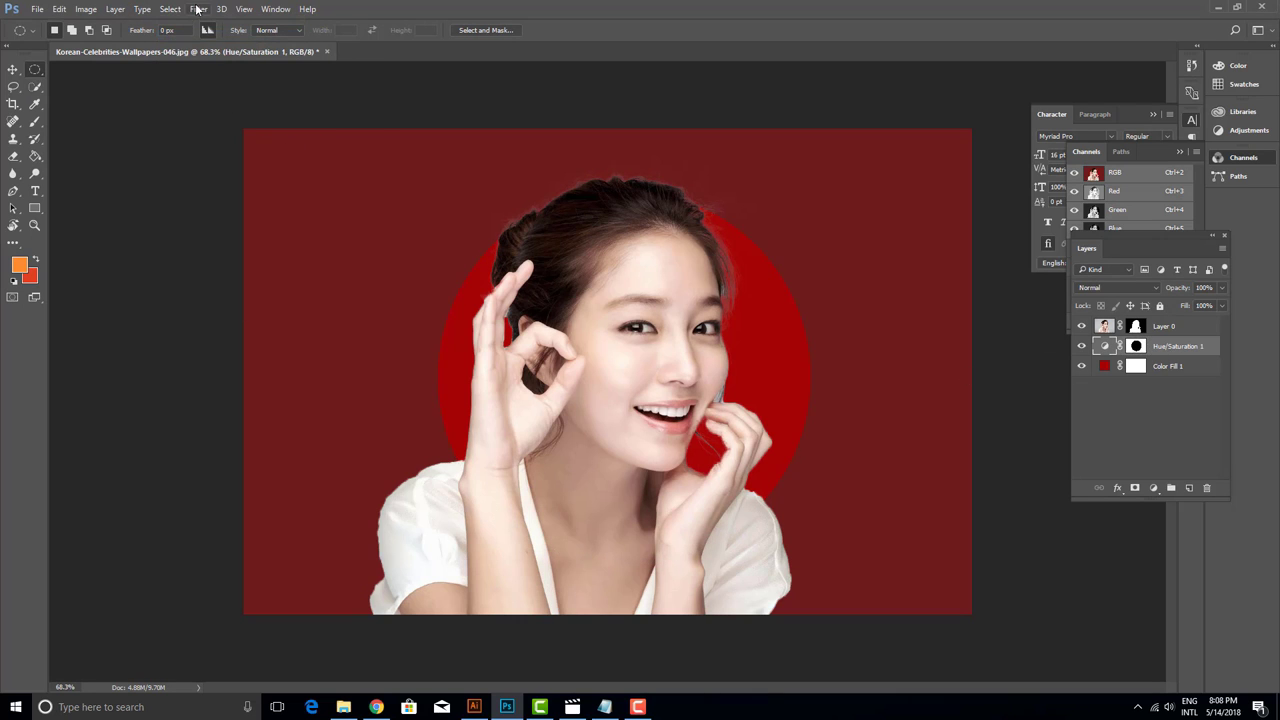
left_click(198, 9)
- Soften the mask's black circle with a Gaussian Blur of about 110 px radius
left_click(12, 69)
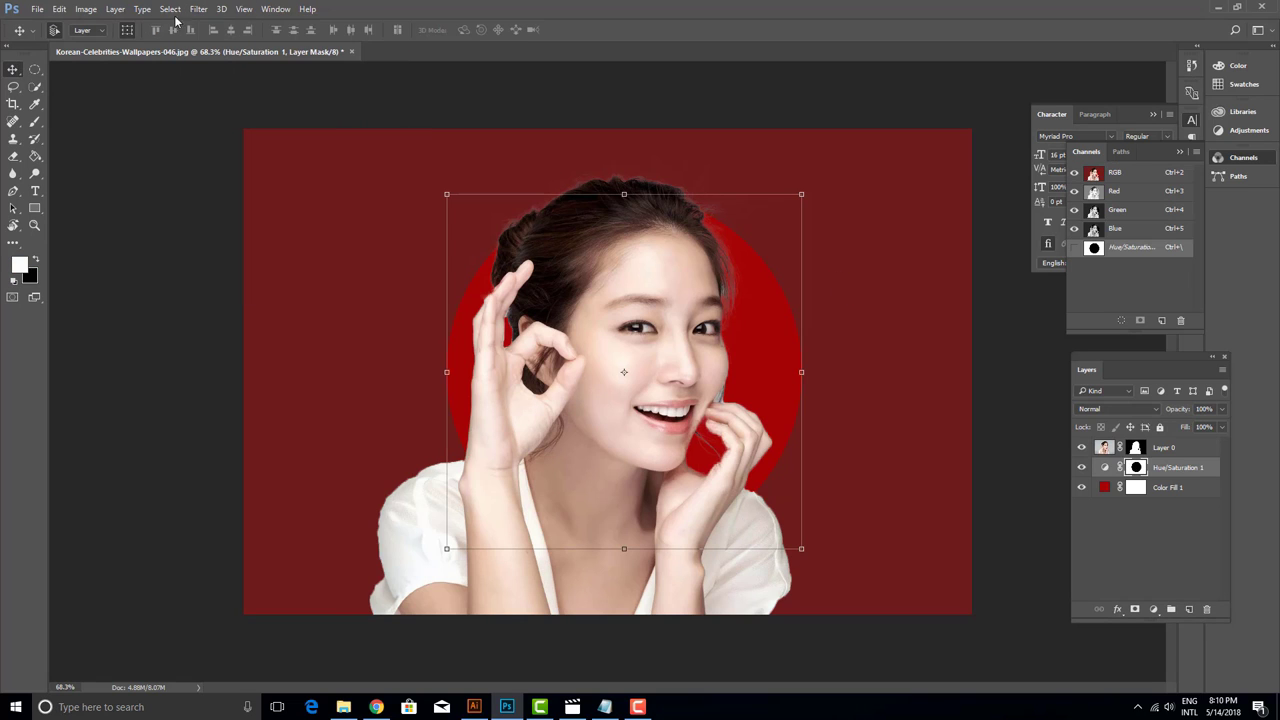
left_click(203, 9)
mouse_move(205, 156)
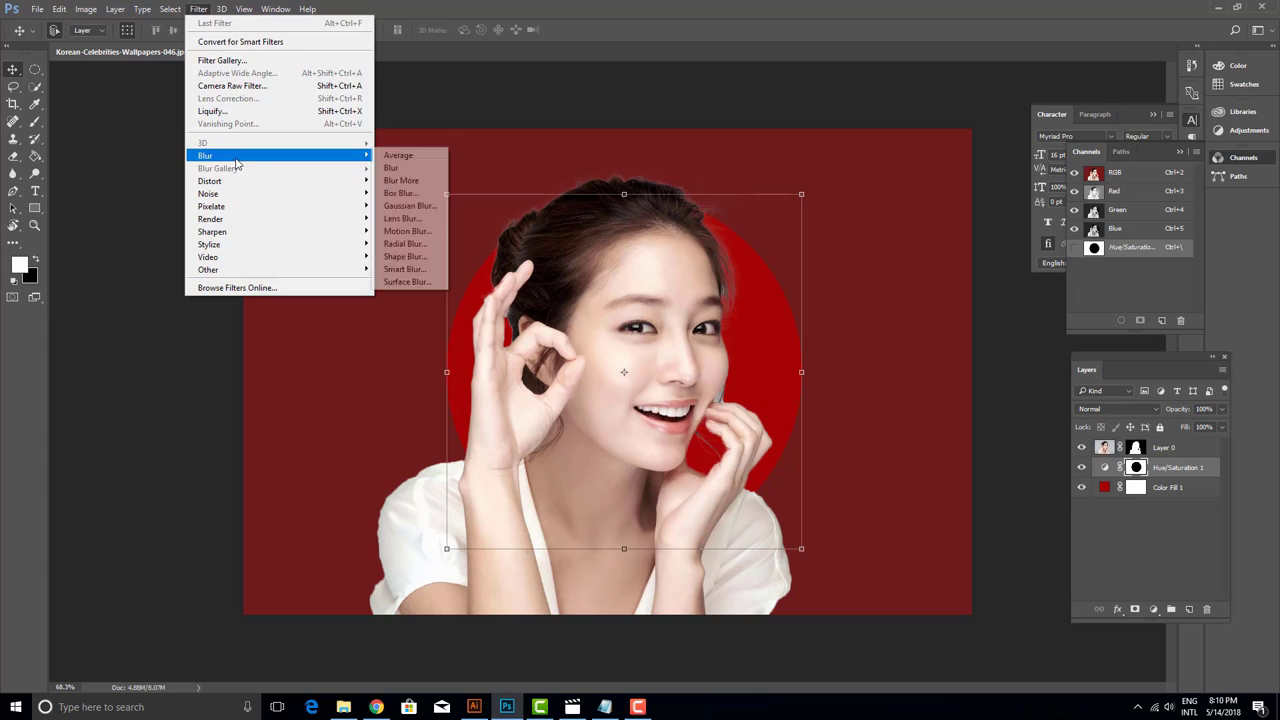
left_click(394, 208)
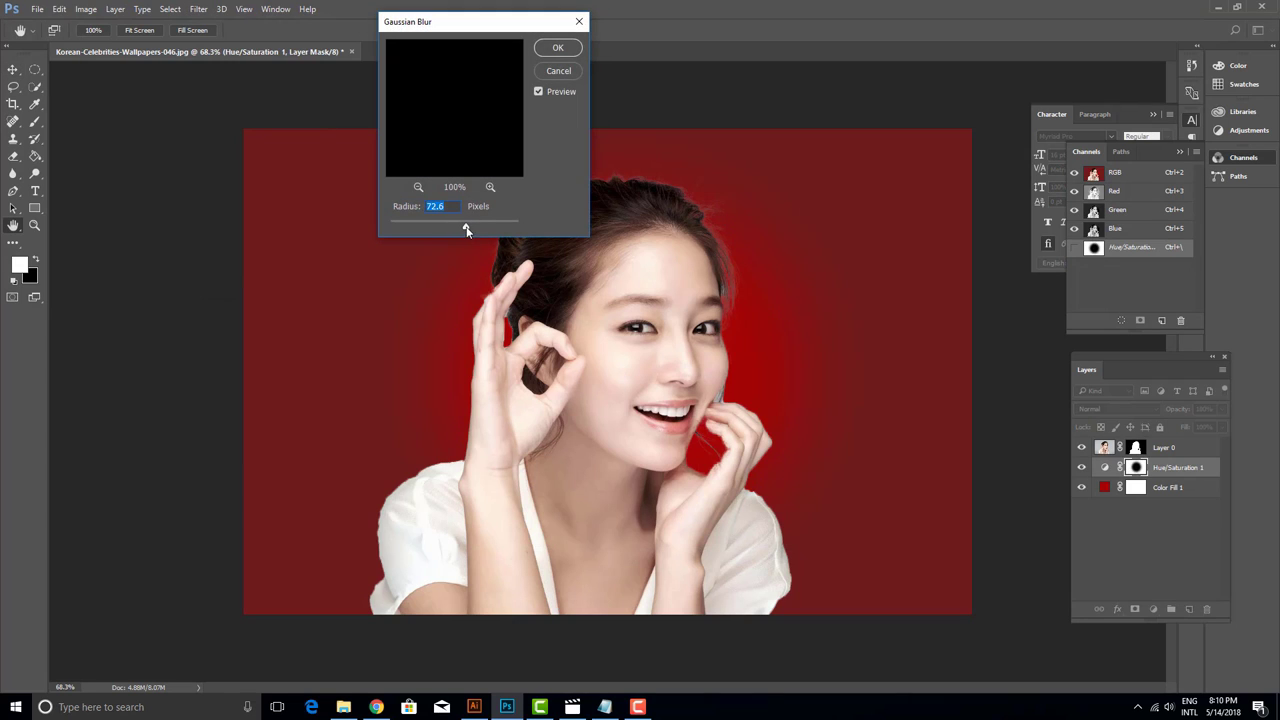
left_click_drag(464, 229, 474, 227)
left_click(558, 47)
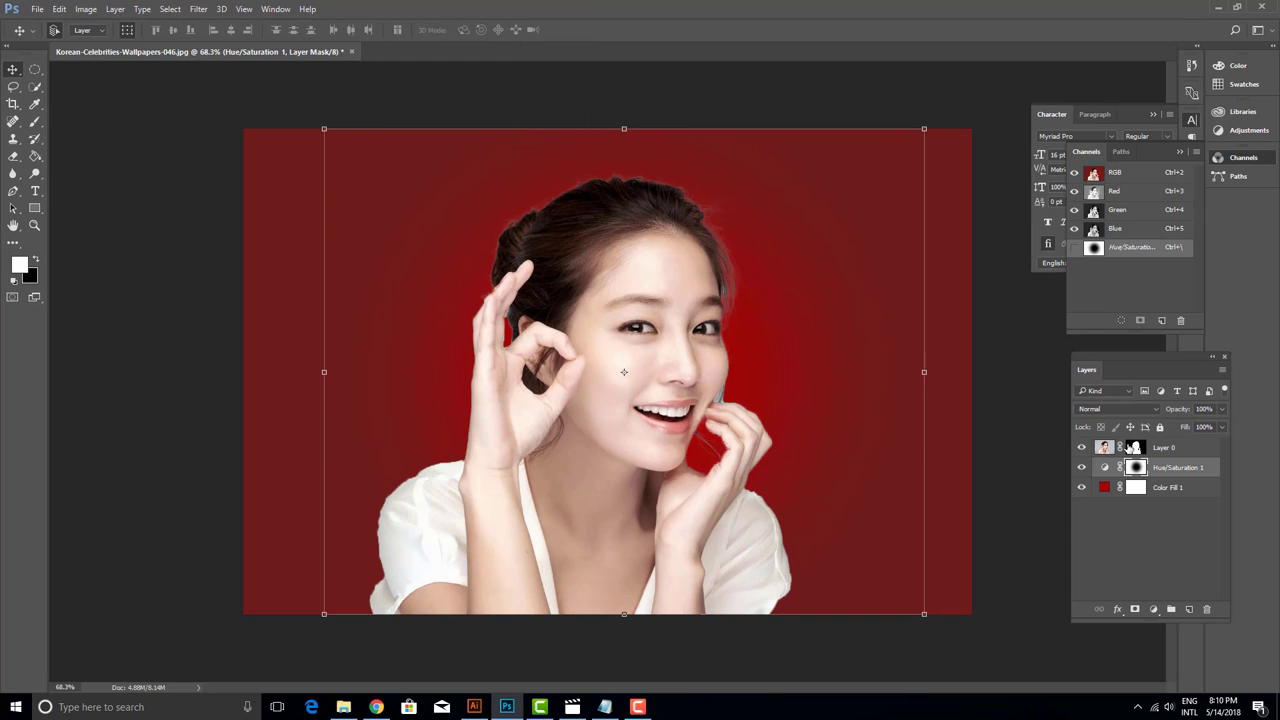
left_click(1104, 467)
- Retune Hue/Saturation to Saturation -13 and Lightness -21, then deselect the layer
double_click(1104, 468)
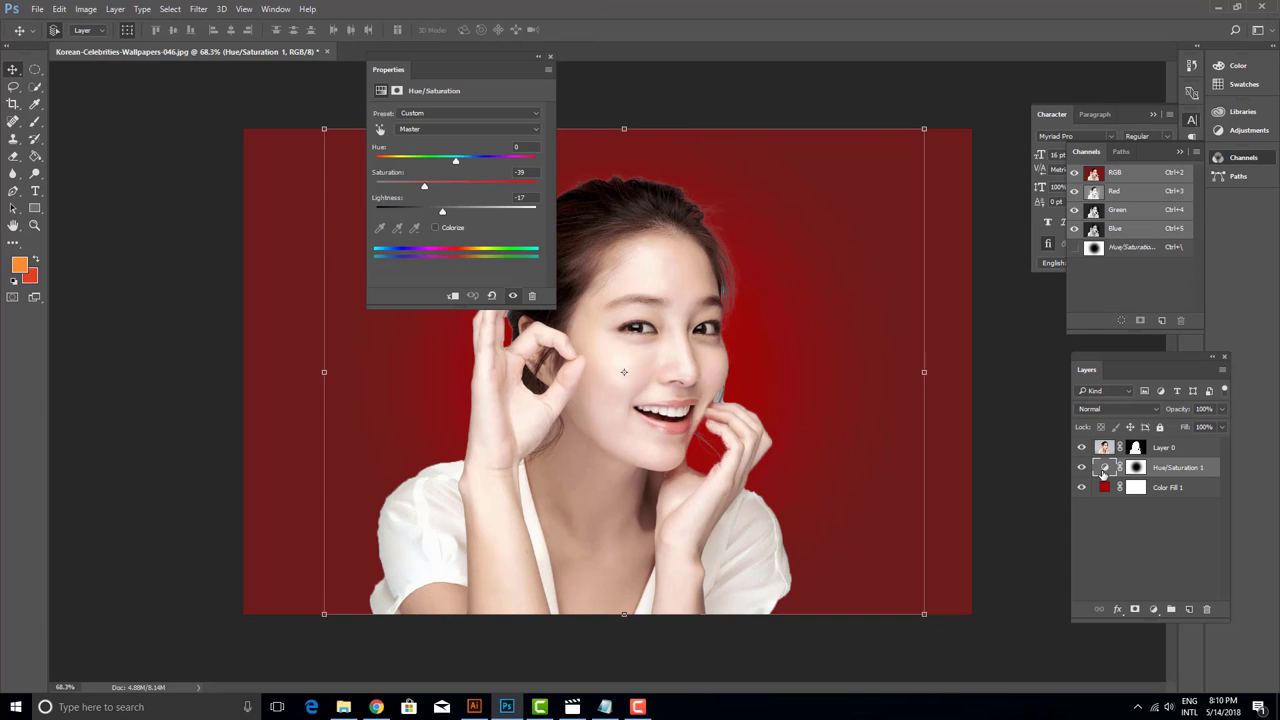
mouse_move(426, 189)
left_mouse_down()
mouse_move(446, 188)
mouse_move(450, 214)
left_mouse_up()
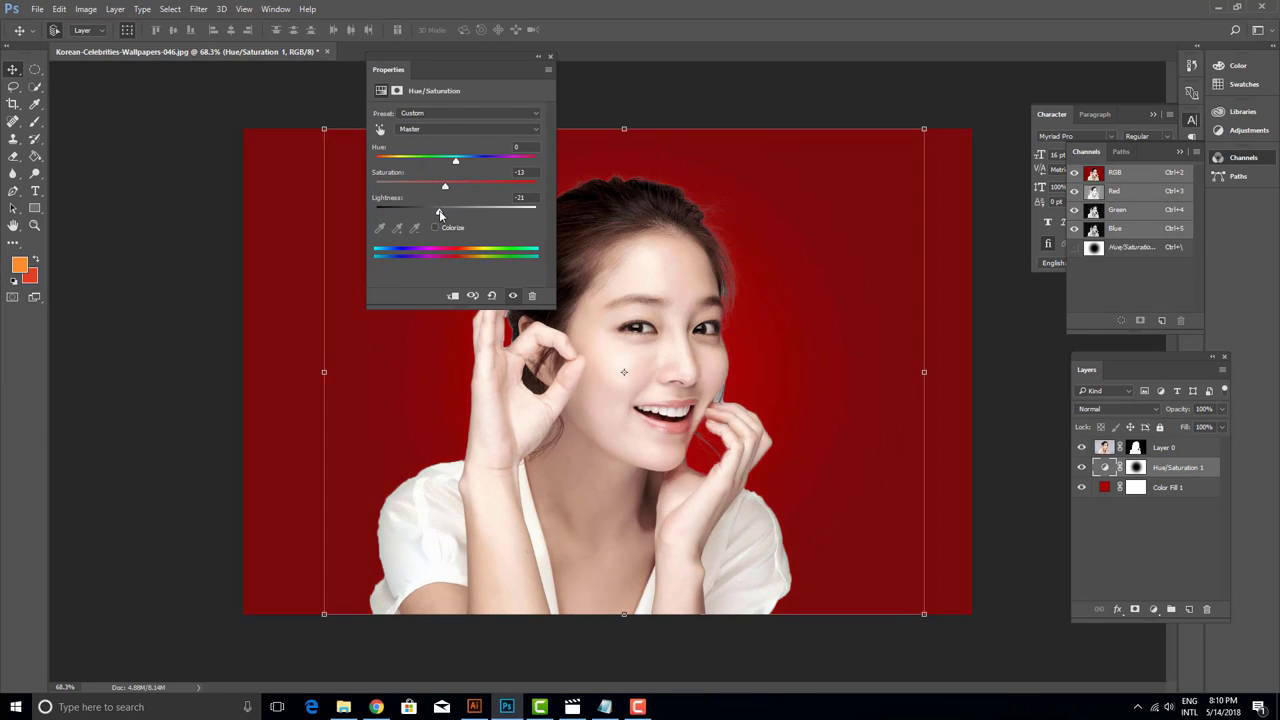
left_click(550, 57)
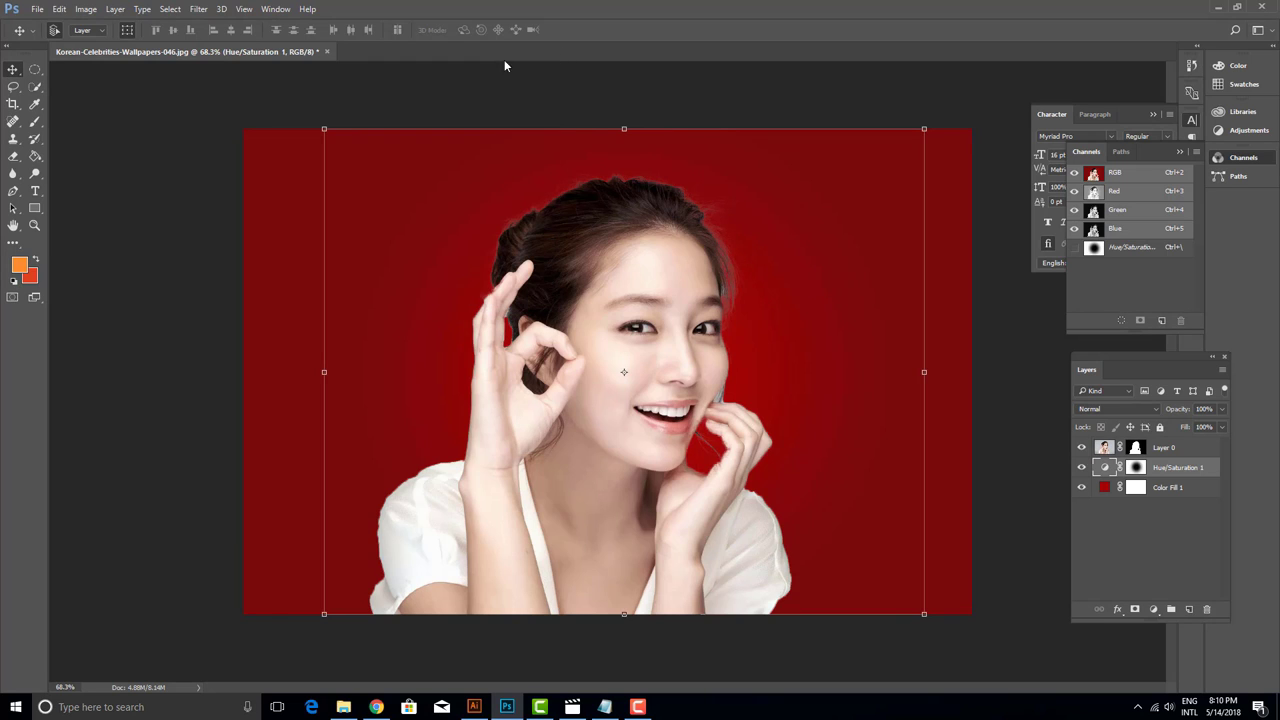
left_click(186, 188)
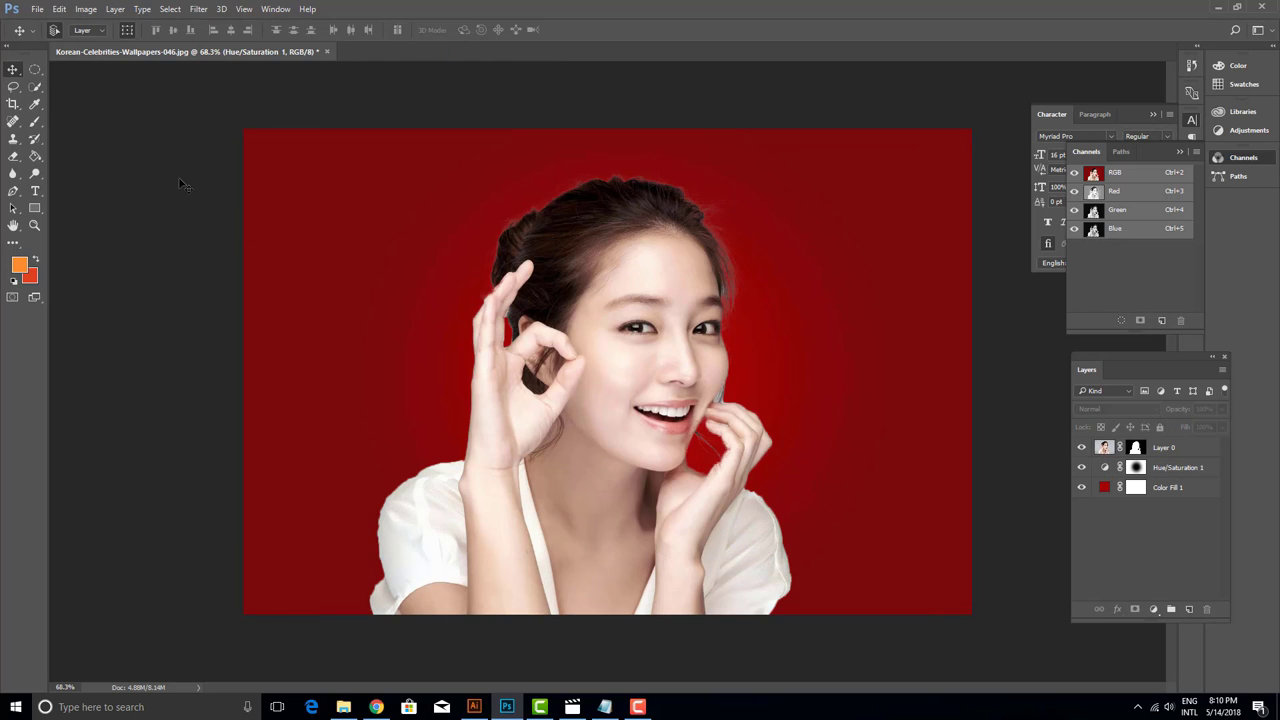